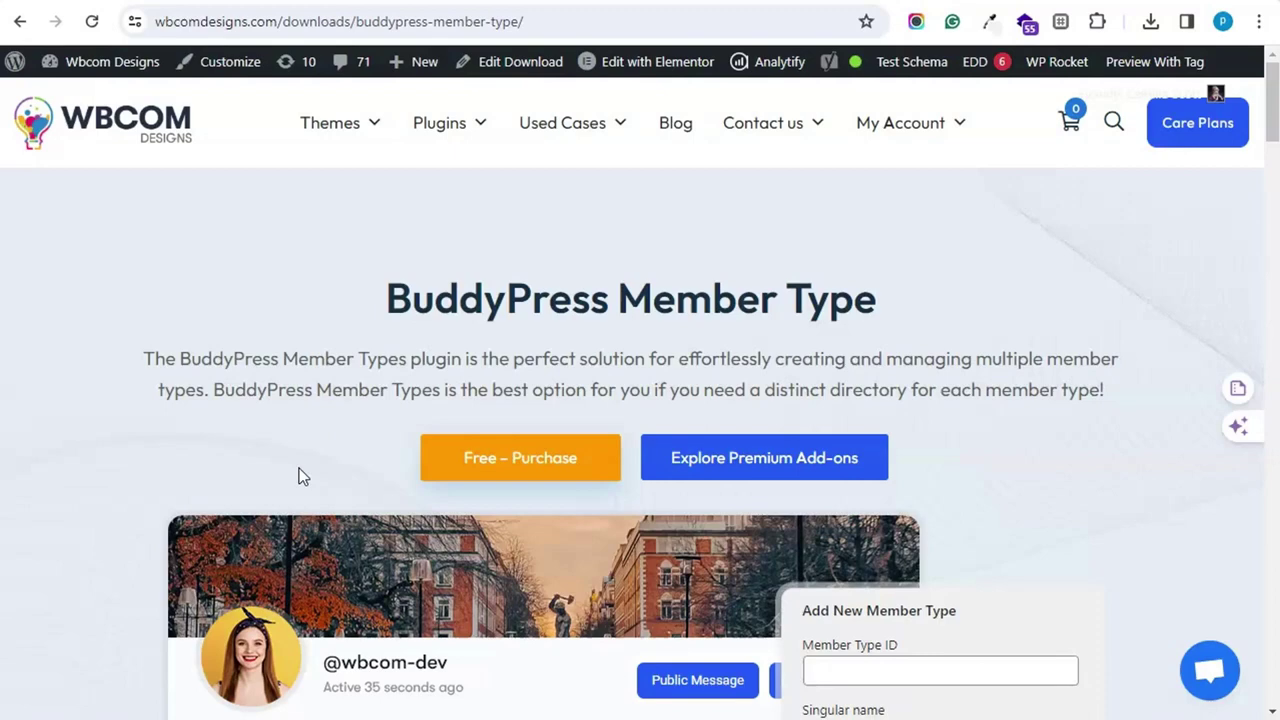
# - Switch to the local WordPress site's installed plugins and go to the Member Types page under Users
pyautogui.click(576, 138)
pyautogui.click(700, 2)
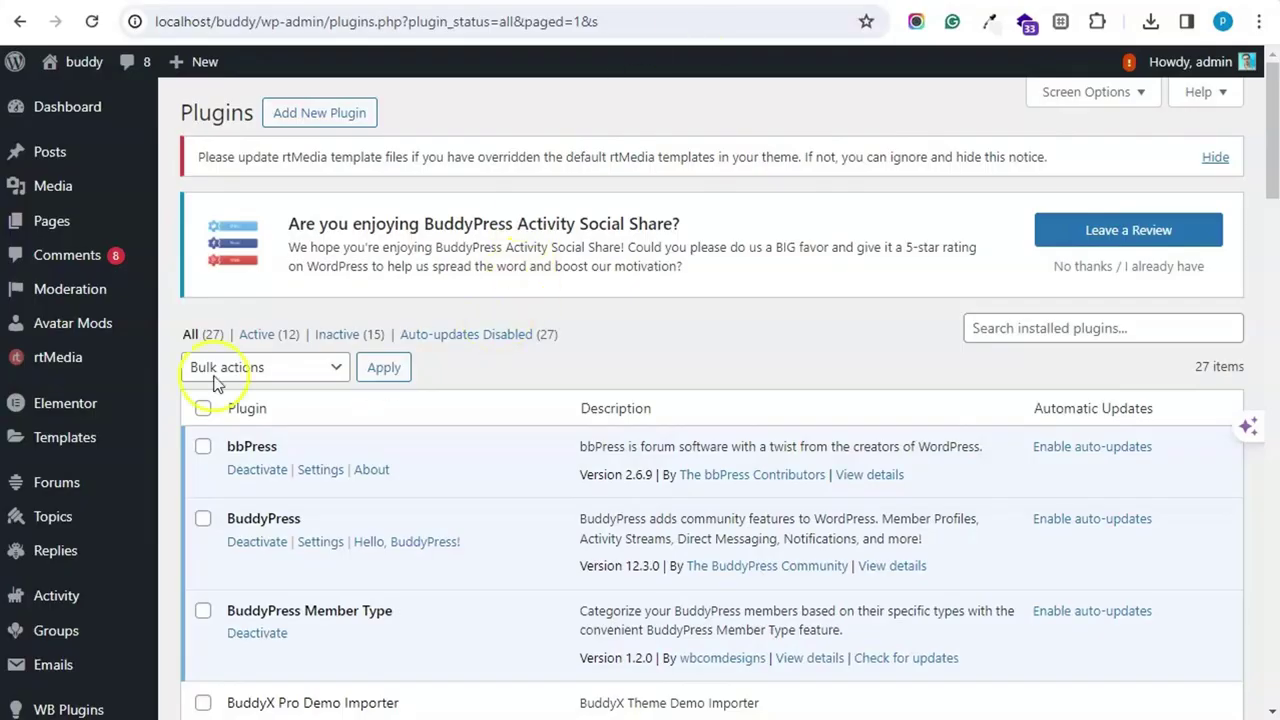
pyautogui.scroll(-5, 85, 428)
pyautogui.scroll(-3, 85, 428)
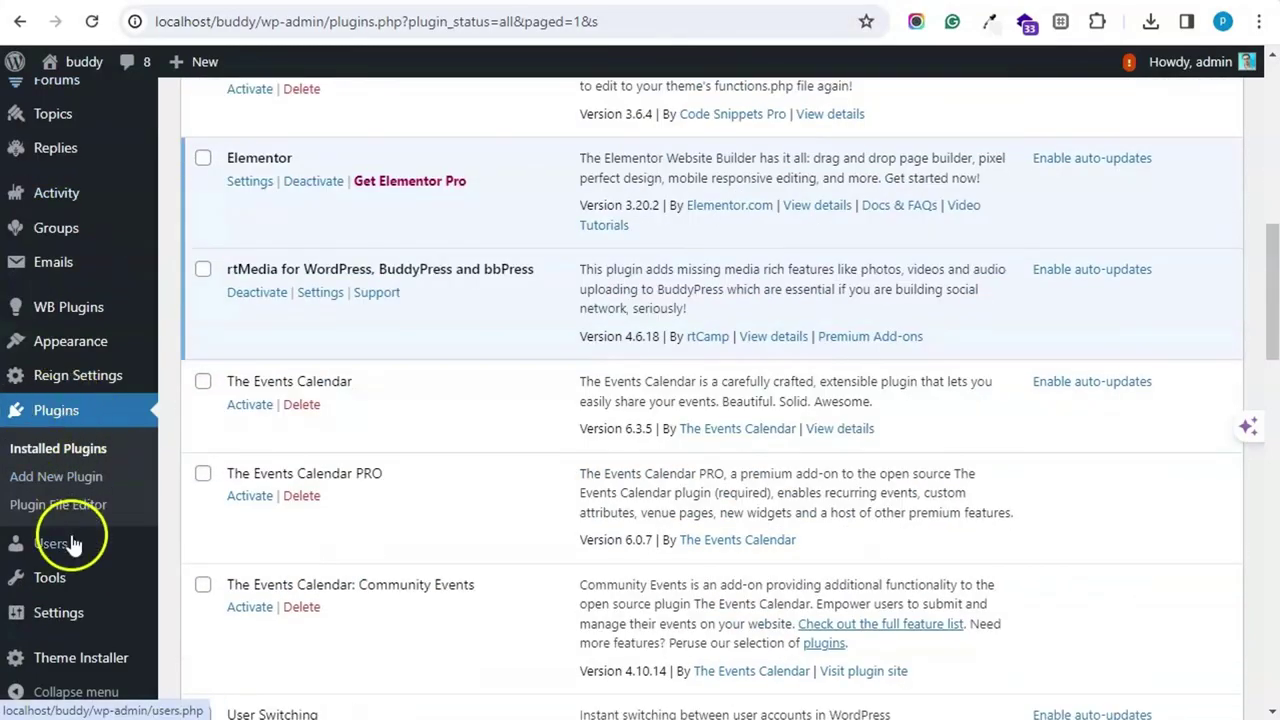
pyautogui.click(68, 616)
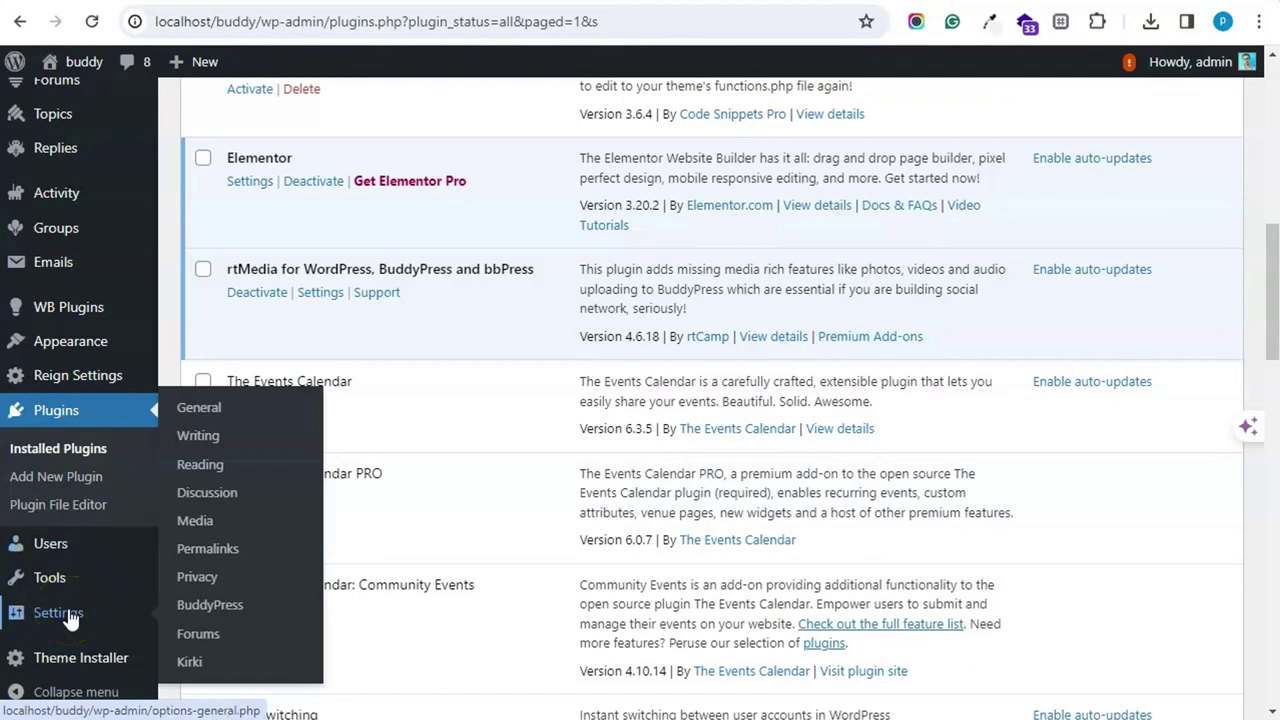
pyautogui.moveTo(51, 546)
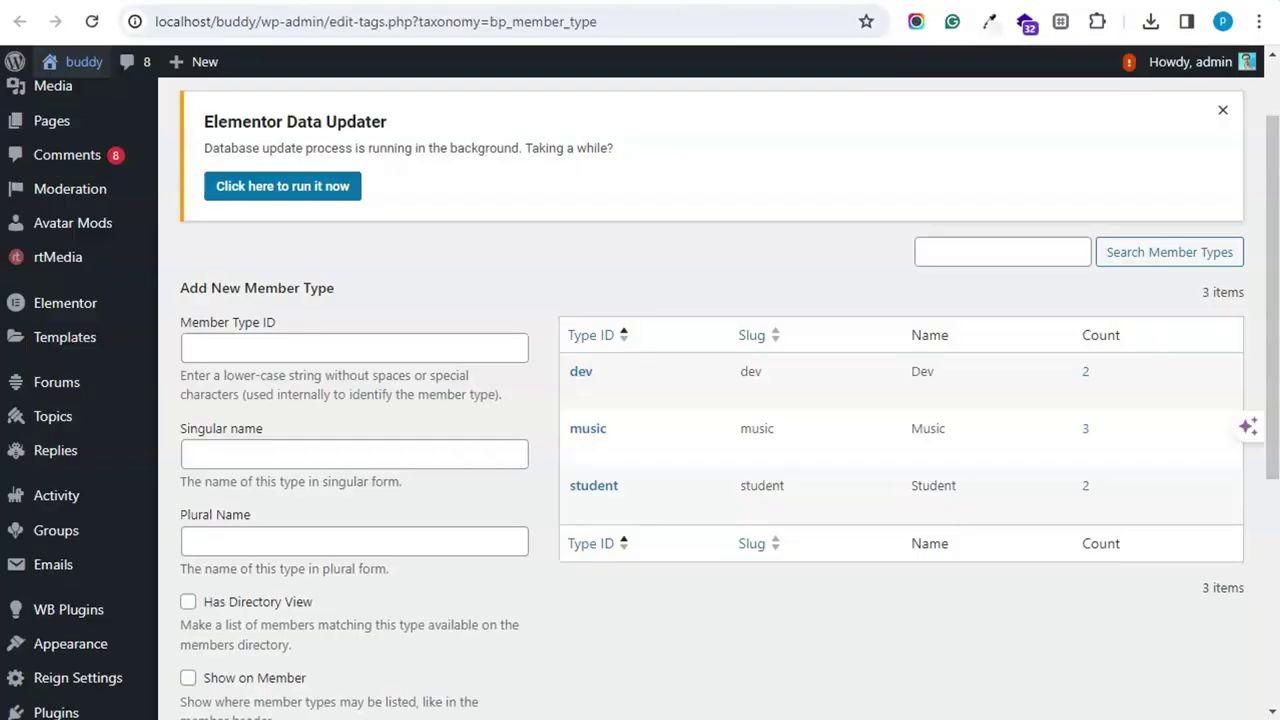
# - Examine the Add New Member Type form, from the ID and name fields to the directory, registration, profile and exclusion options
pyautogui.scroll(-3, 586, 363)
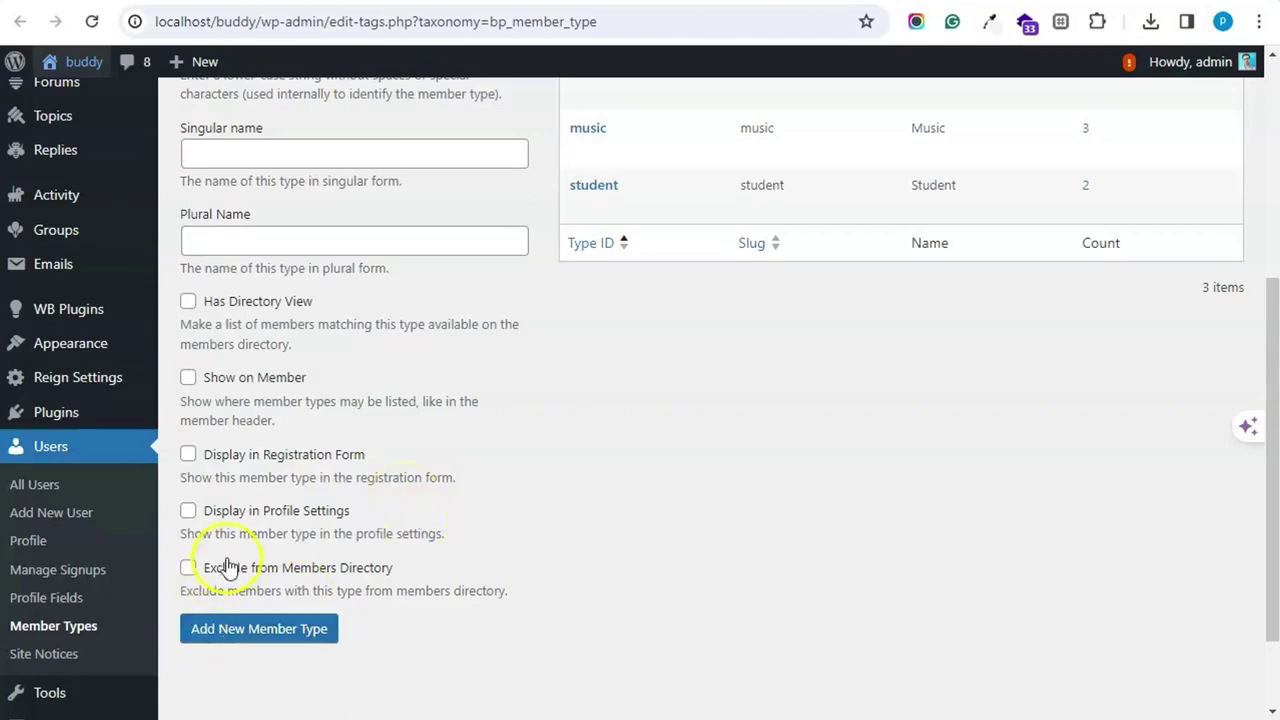
pyautogui.moveTo(225, 567); pyautogui.dragTo(446, 578)
pyautogui.moveTo(211, 456); pyautogui.dragTo(190, 206)
pyautogui.scroll(3, 590, 560)
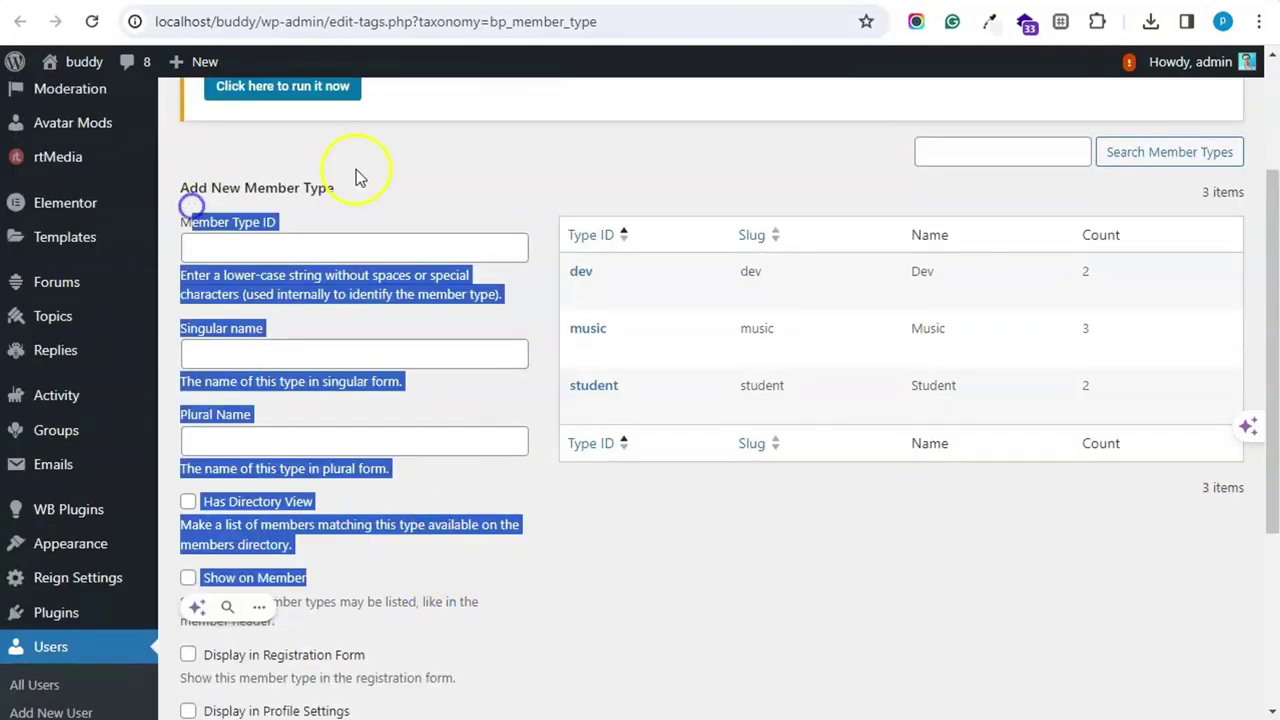
pyautogui.click(361, 178)
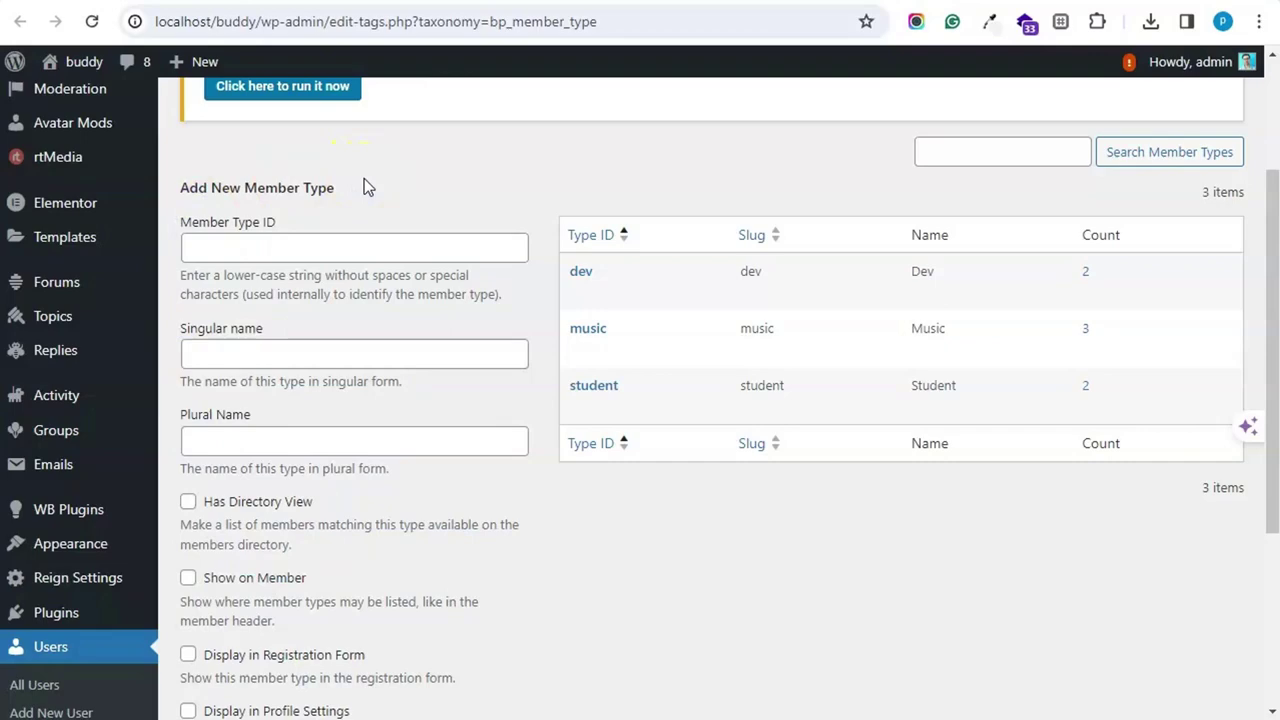
pyautogui.scroll(-1, 425, 640)
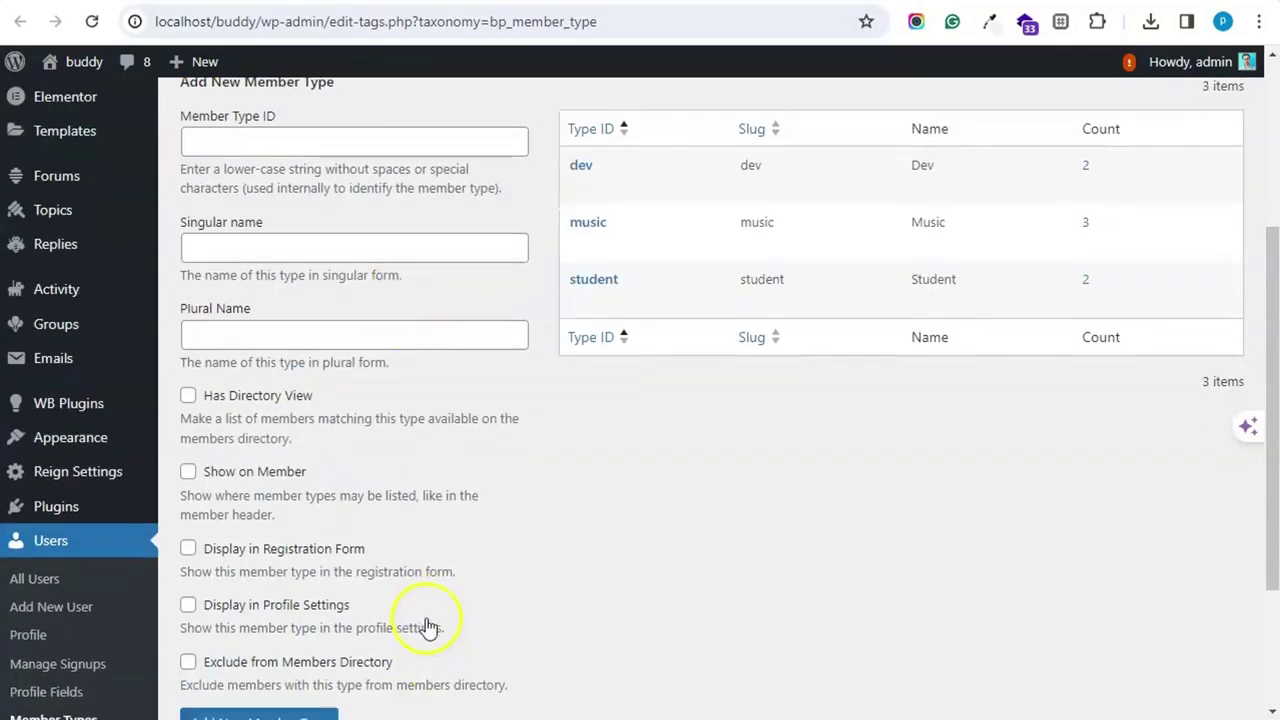
pyautogui.scroll(-2, 427, 627)
pyautogui.moveTo(468, 466); pyautogui.dragTo(200, 343)
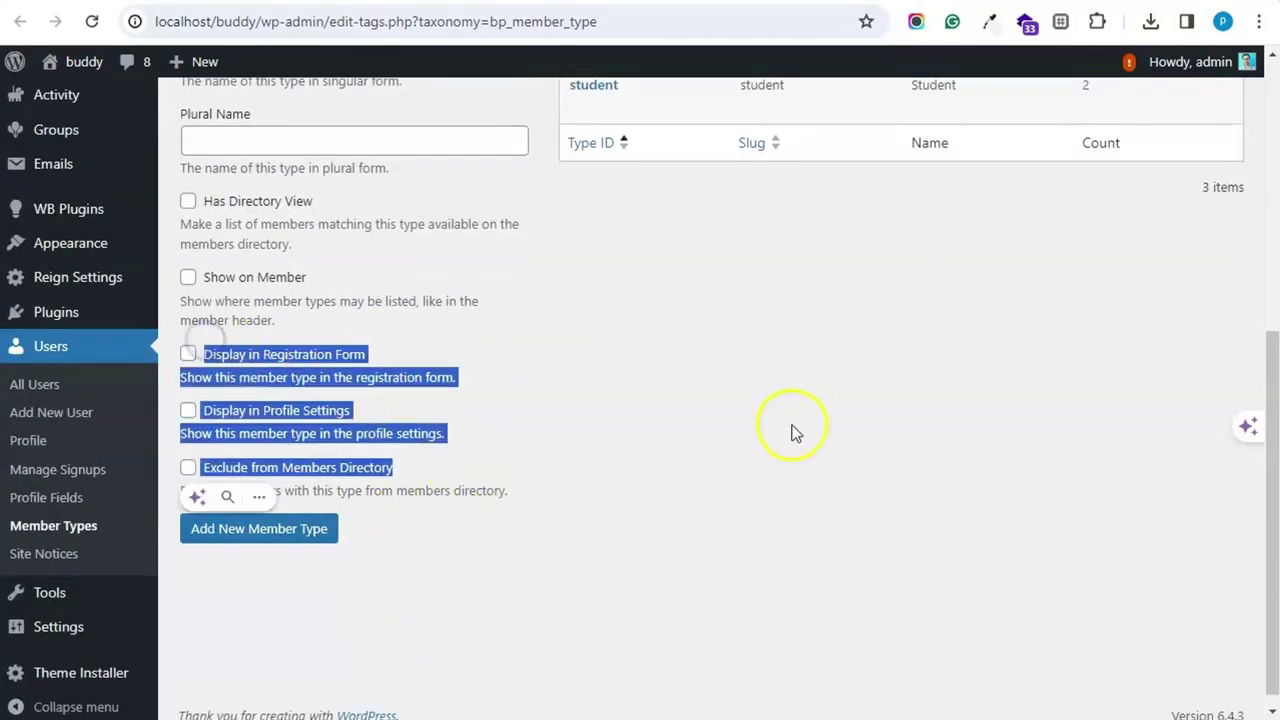
pyautogui.scroll(4, 792, 432)
pyautogui.click(778, 610)
pyautogui.scroll(-2, 530, 530)
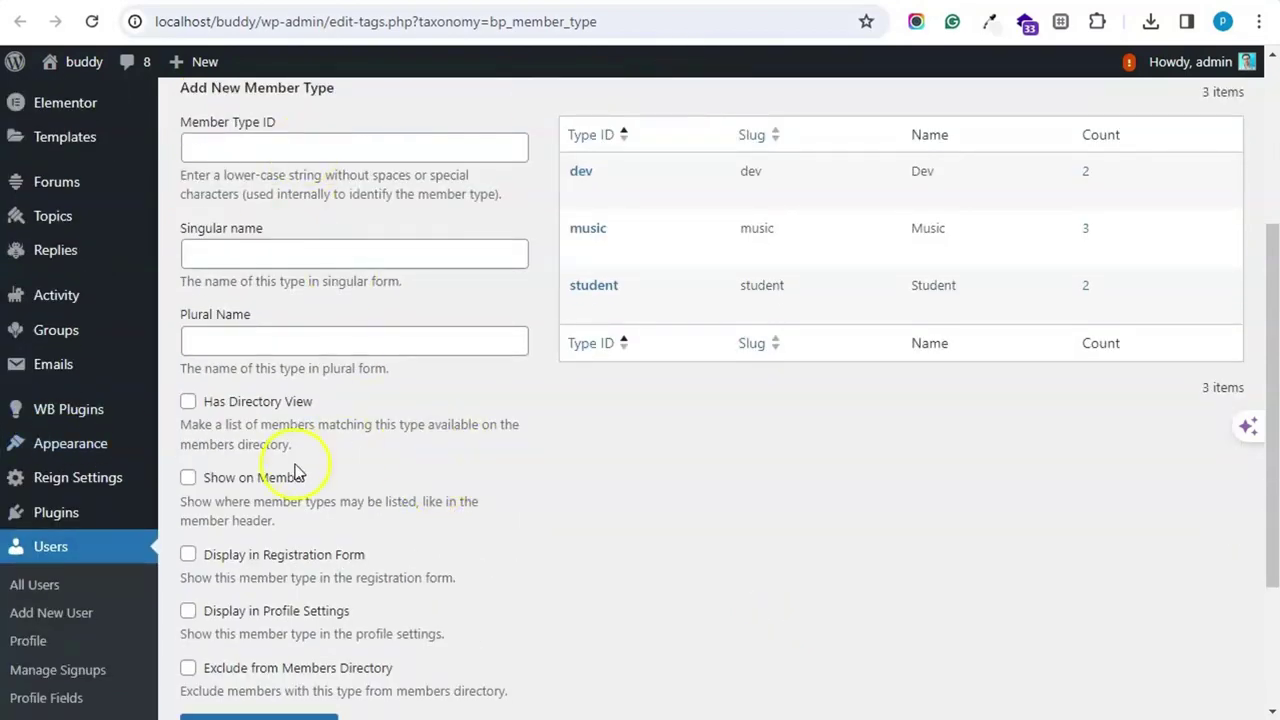
pyautogui.scroll(-1, 296, 471)
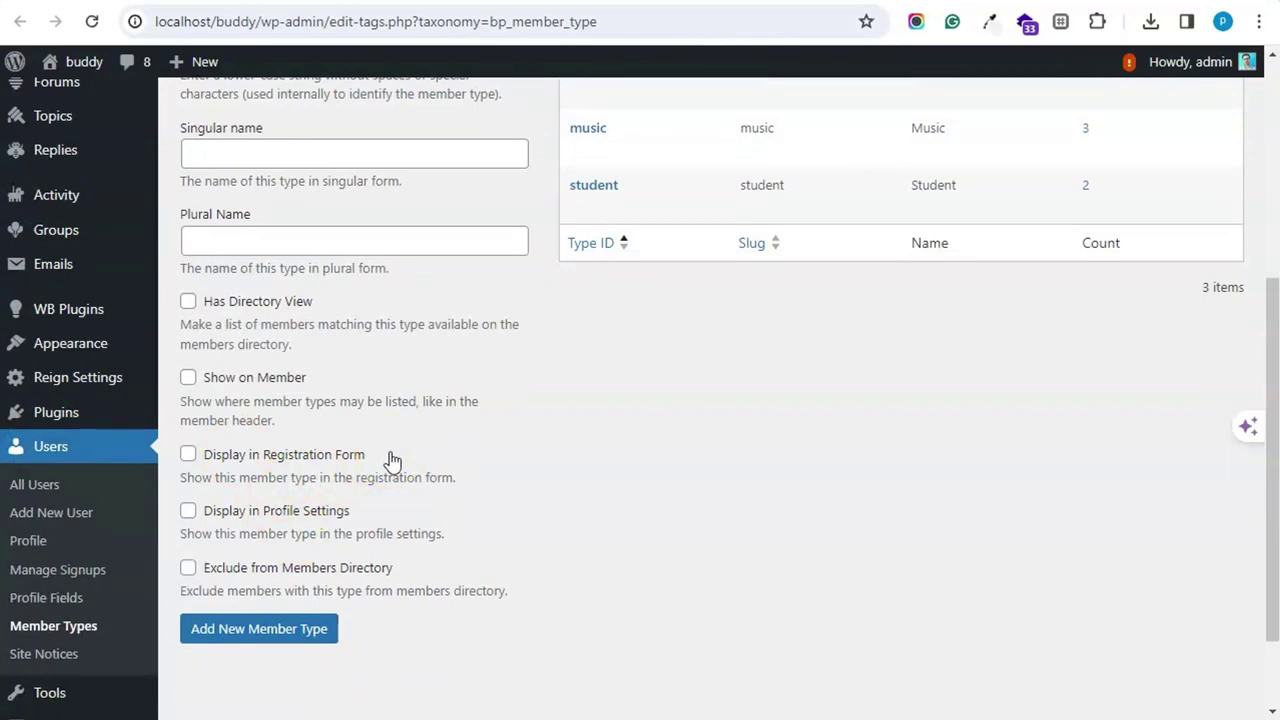
pyautogui.click(289, 527)
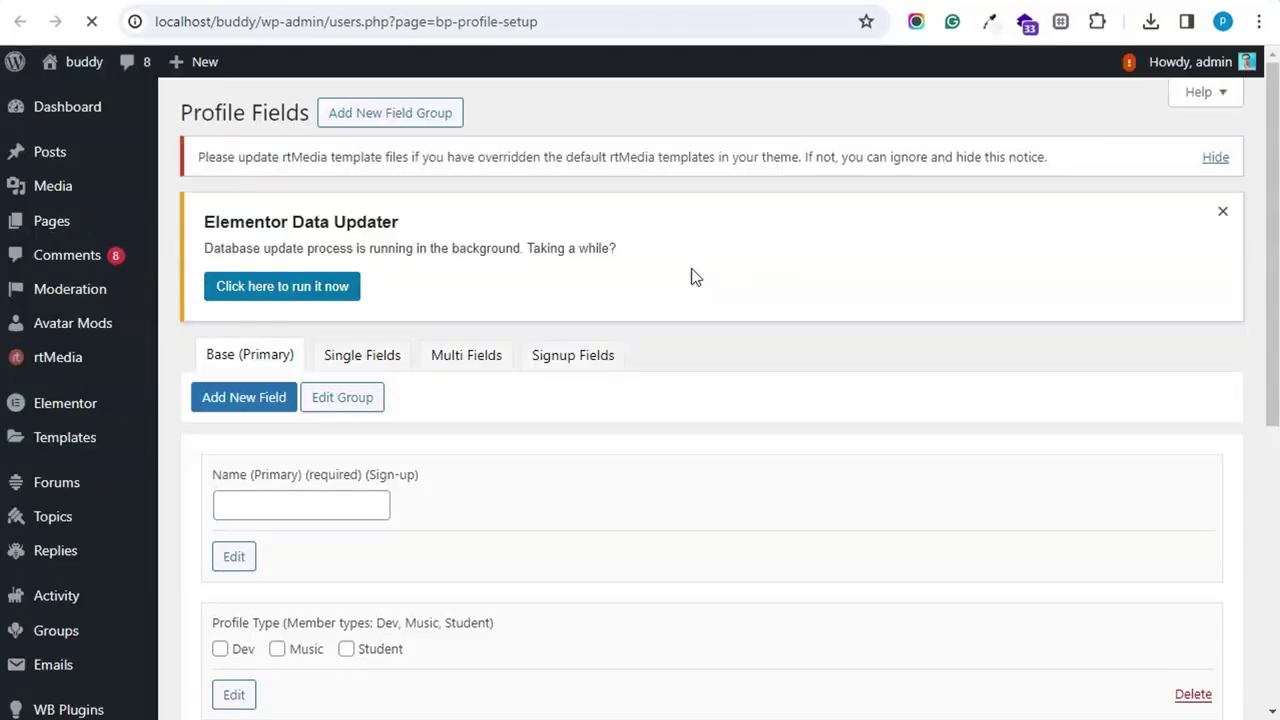
# - Open the Profile Type field in Profile Fields for editing and view the available field types
pyautogui.scroll(-3, 543, 400)
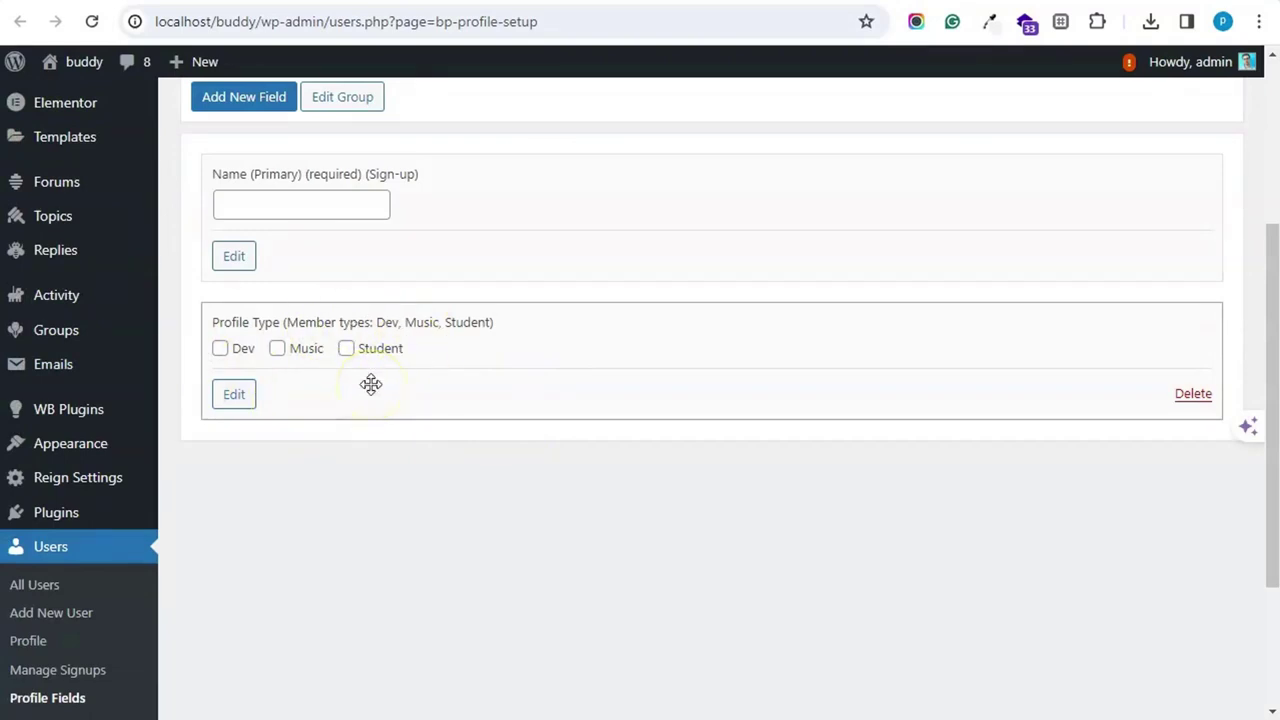
pyautogui.click(233, 396)
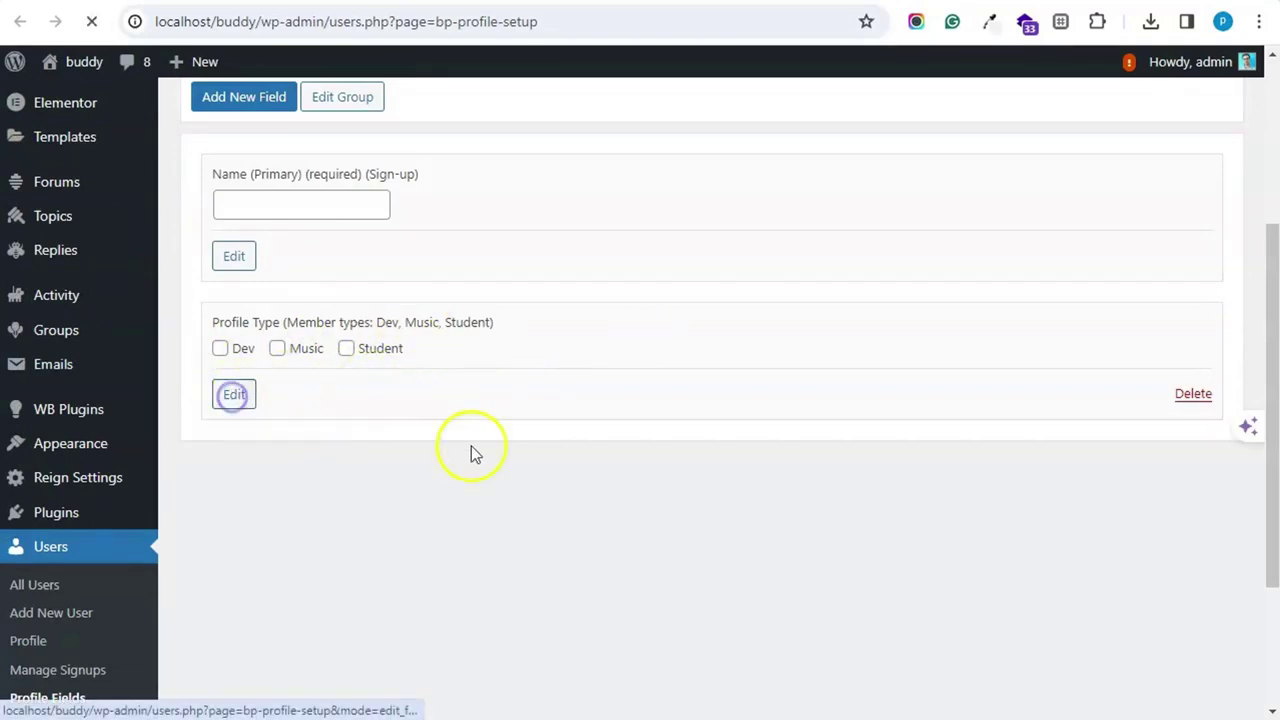
pyautogui.scroll(-4, 382, 445)
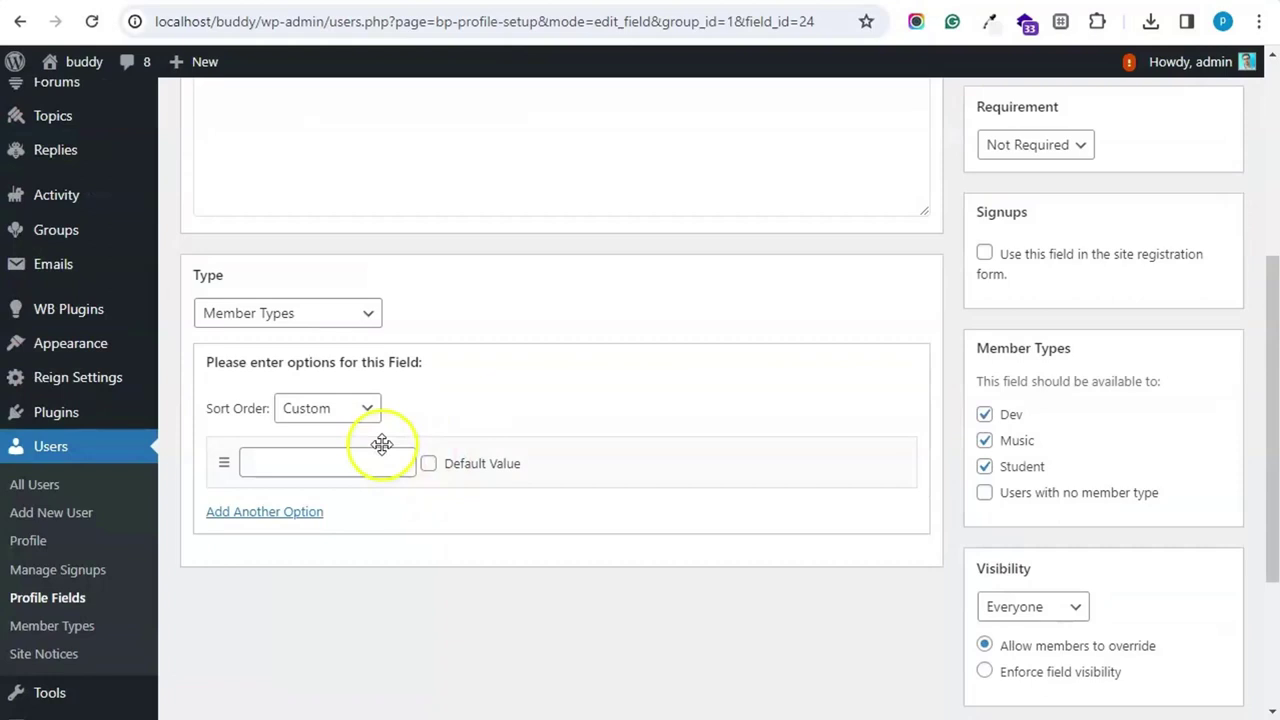
pyautogui.click(326, 316)
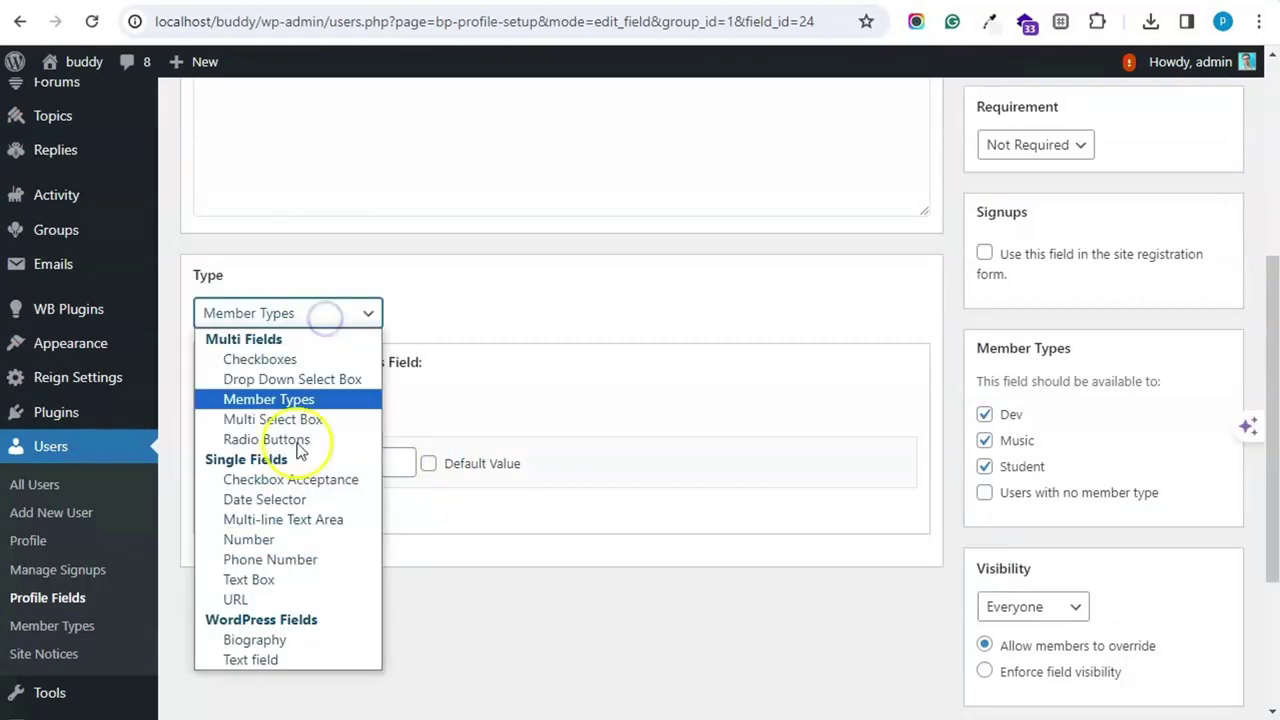
pyautogui.click(340, 320)
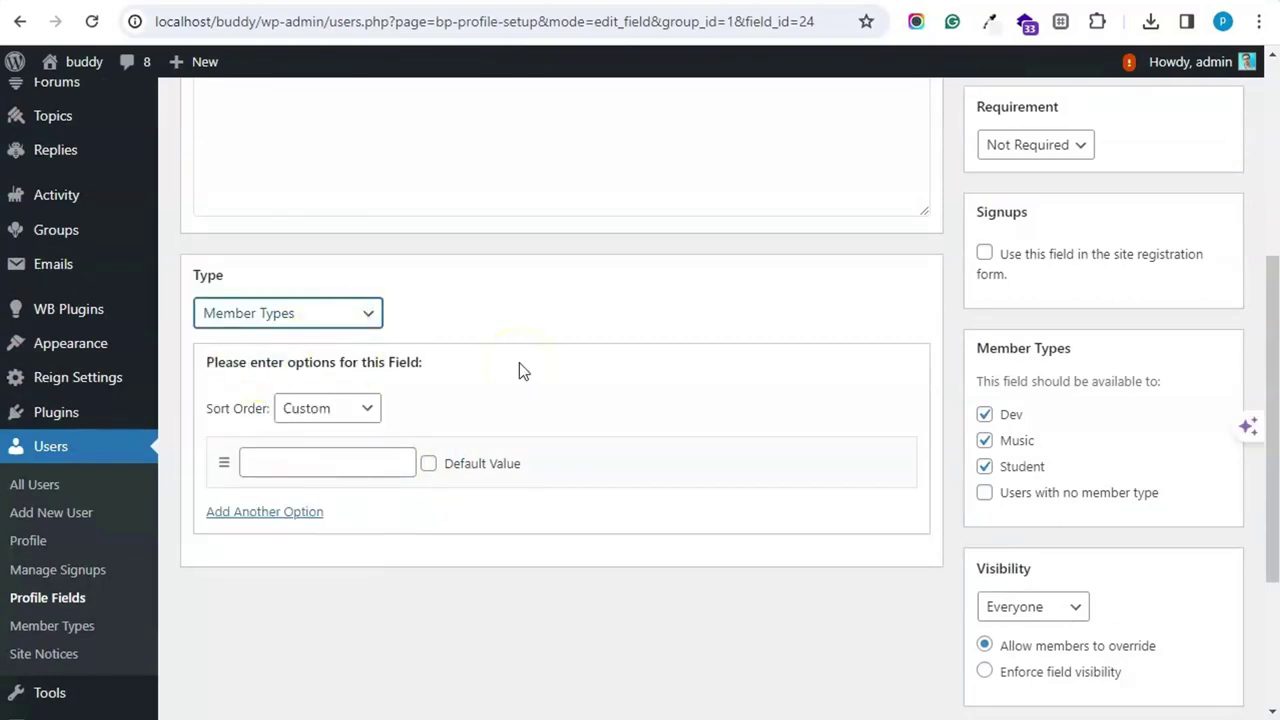
# - Review the Profile Type field's requirement, signup and member type availability settings
pyautogui.scroll(3, 534, 391)
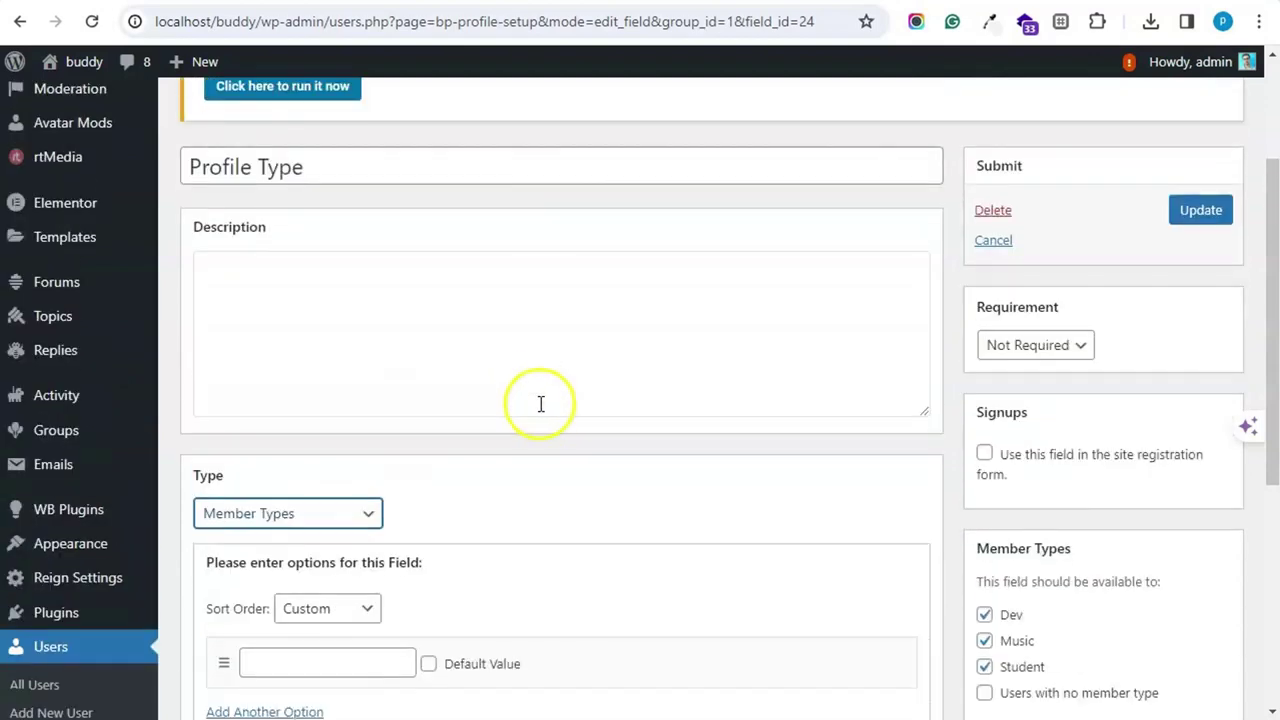
pyautogui.scroll(-1, 378, 230)
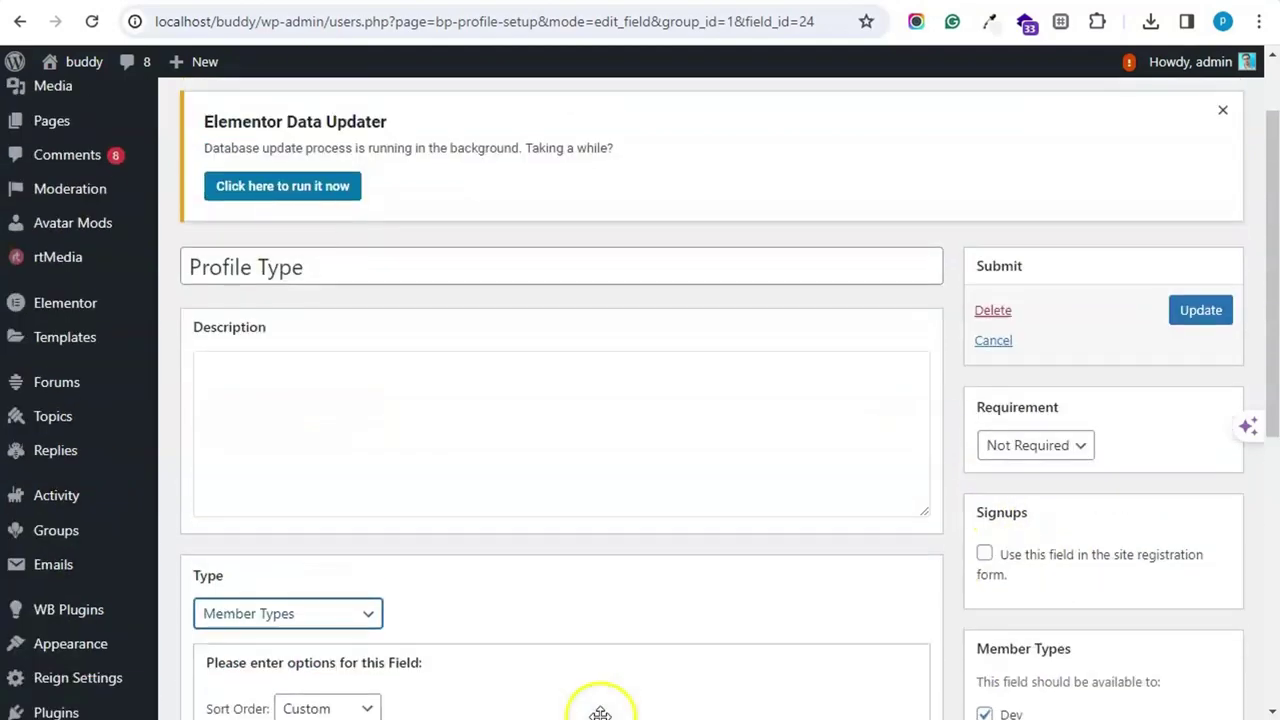
pyautogui.scroll(2, 600, 700)
pyautogui.scroll(-2, 517, 400)
pyautogui.scroll(1, 757, 486)
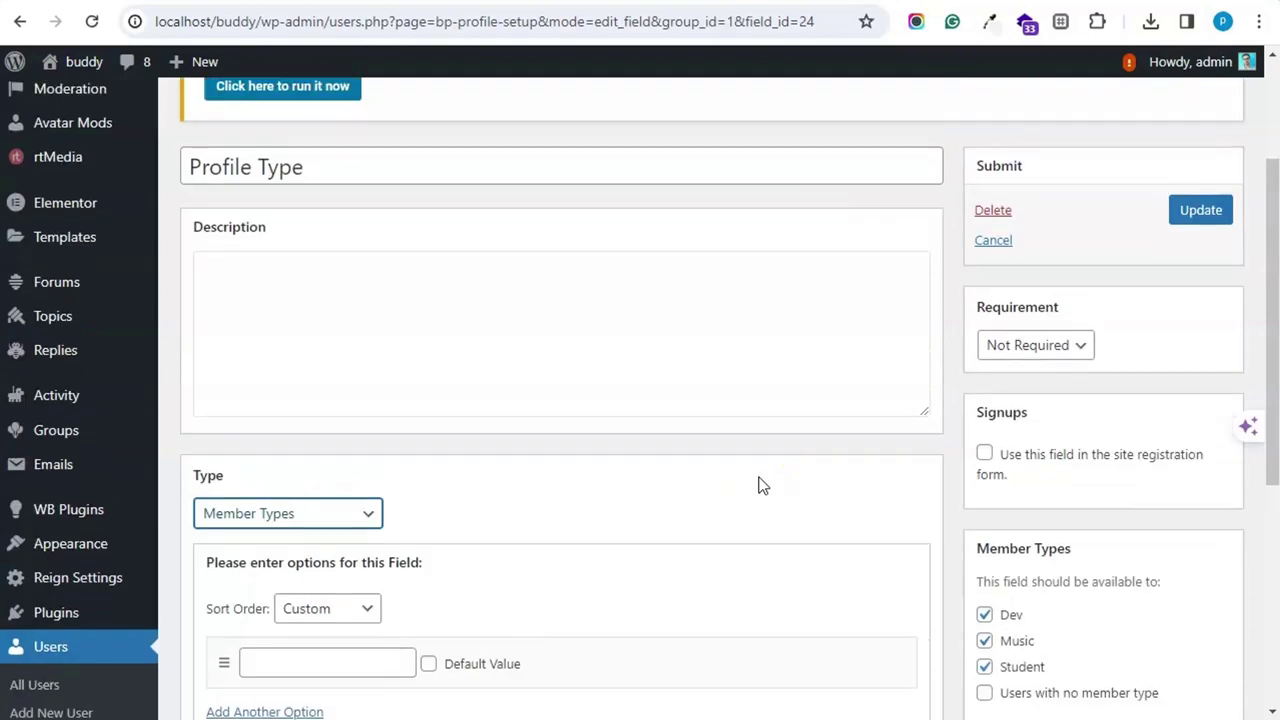
pyautogui.moveTo(1074, 581); pyautogui.dragTo(1085, 665)
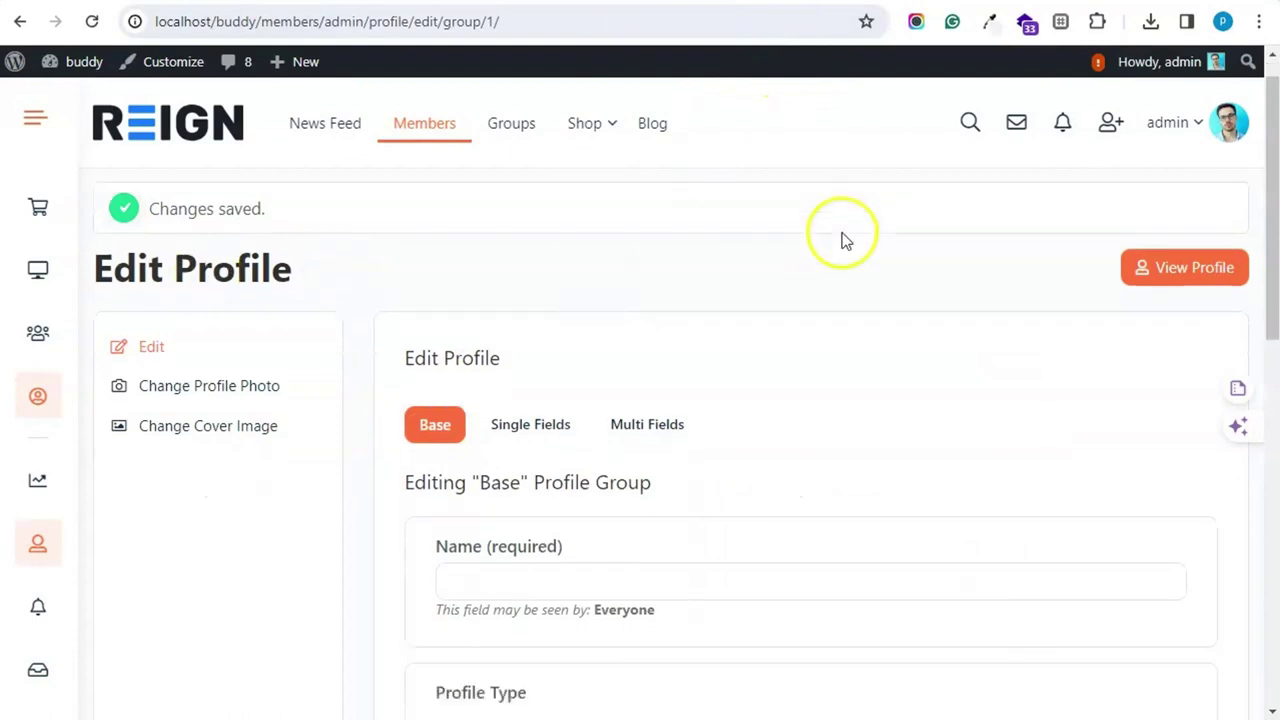
# - Select only Music as the profile type in the front-end profile's Base group and save the changes
pyautogui.scroll(-4, 835, 250)
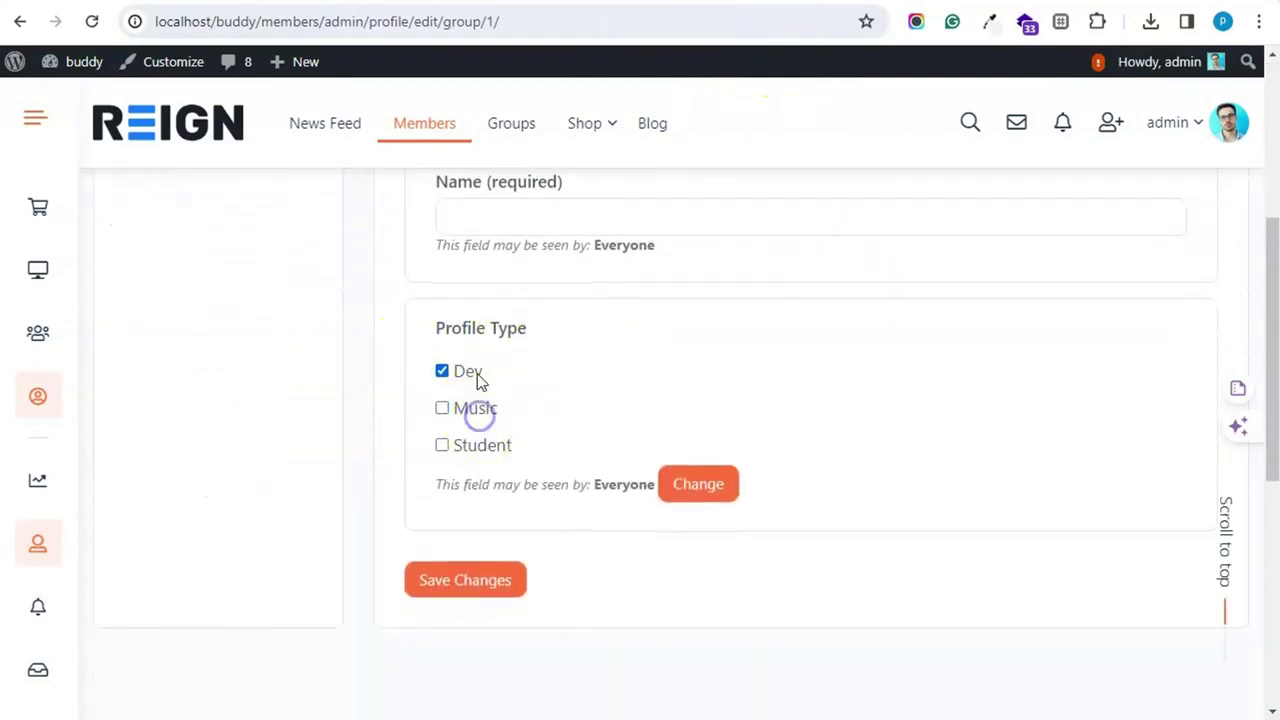
pyautogui.click(476, 374)
pyautogui.click(480, 446)
pyautogui.click(484, 408)
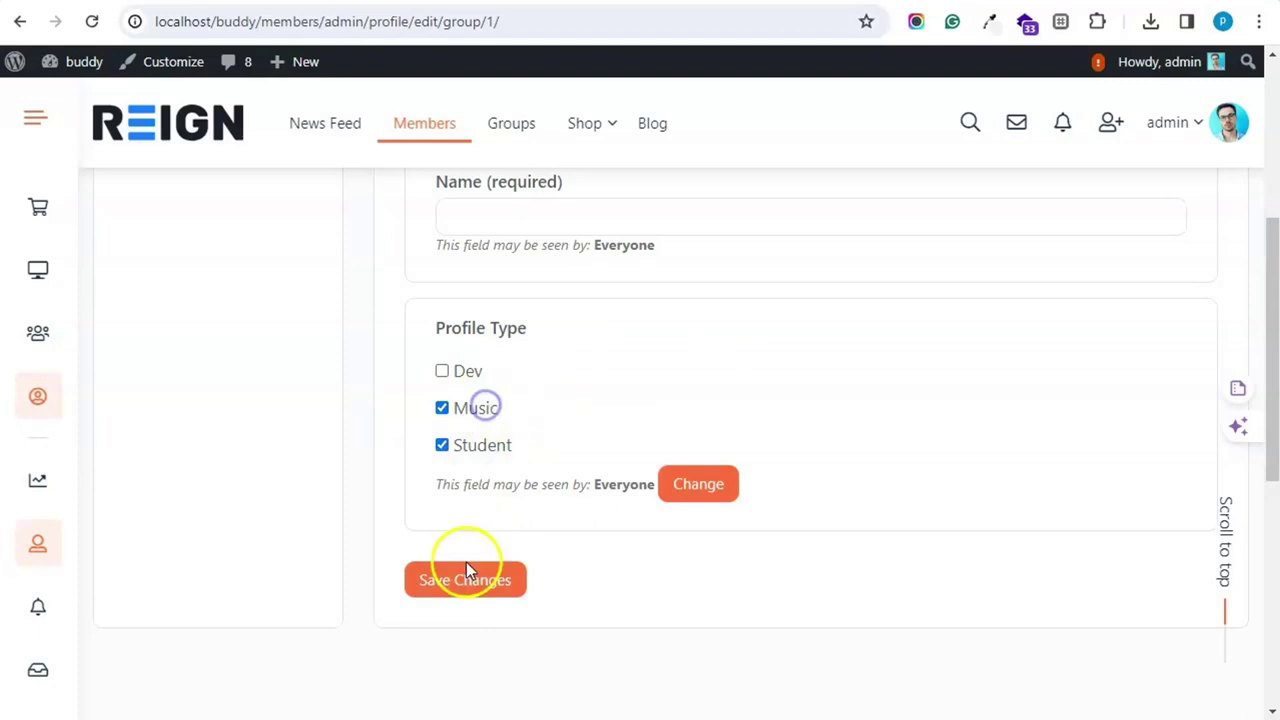
pyautogui.click(482, 446)
pyautogui.click(472, 580)
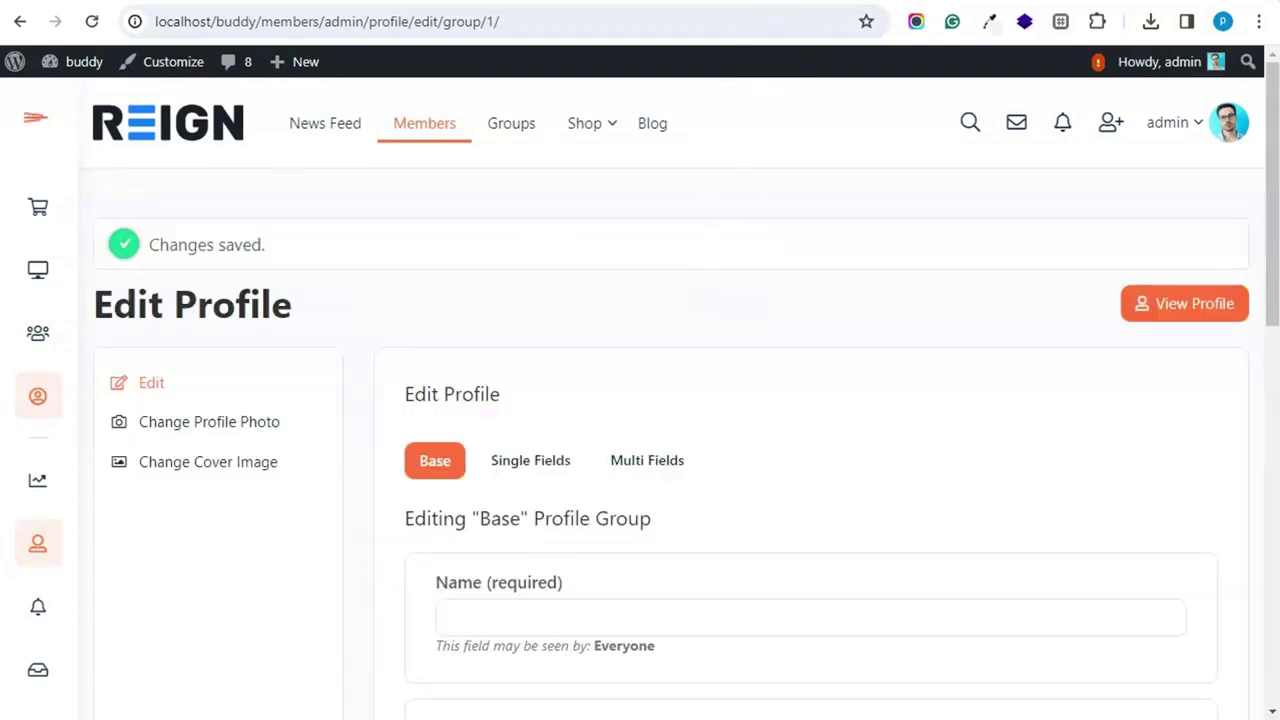
# - View the saved profile and check the member type shown in its header
pyautogui.click(1170, 308)
pyautogui.scroll(-10, 723, 291)
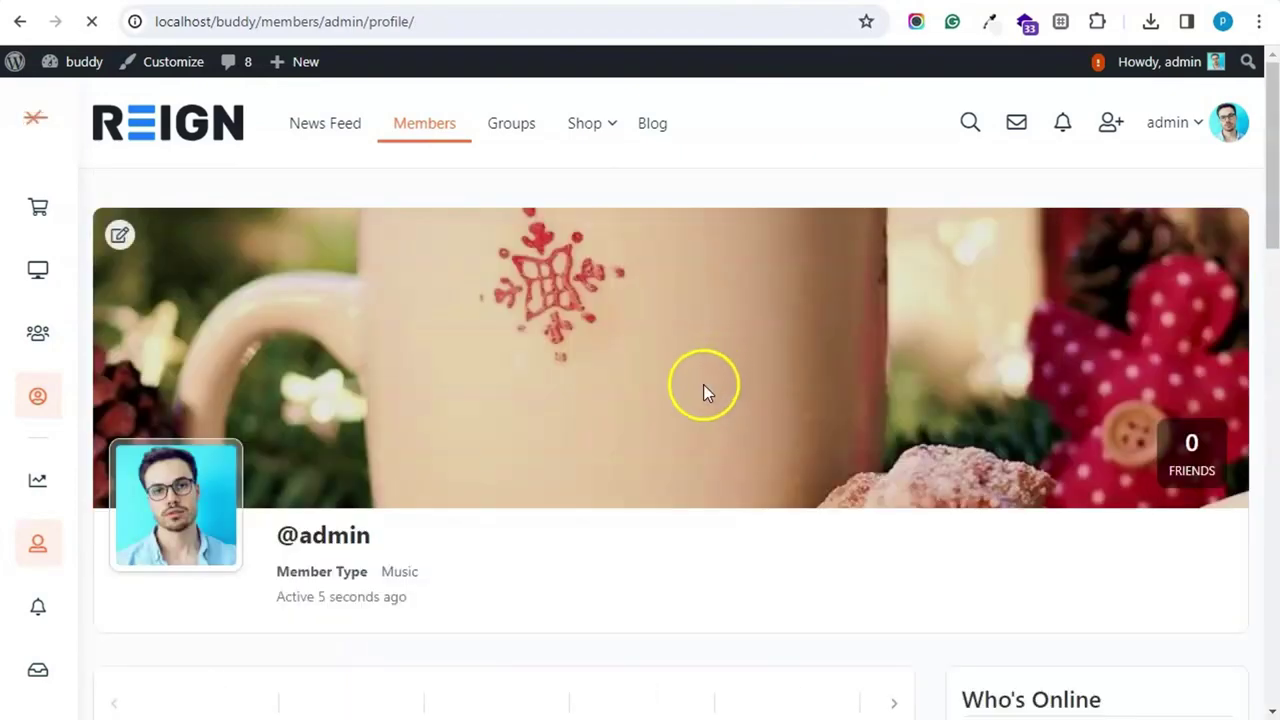
pyautogui.scroll(-2, 703, 384)
pyautogui.doubleClick(383, 372)
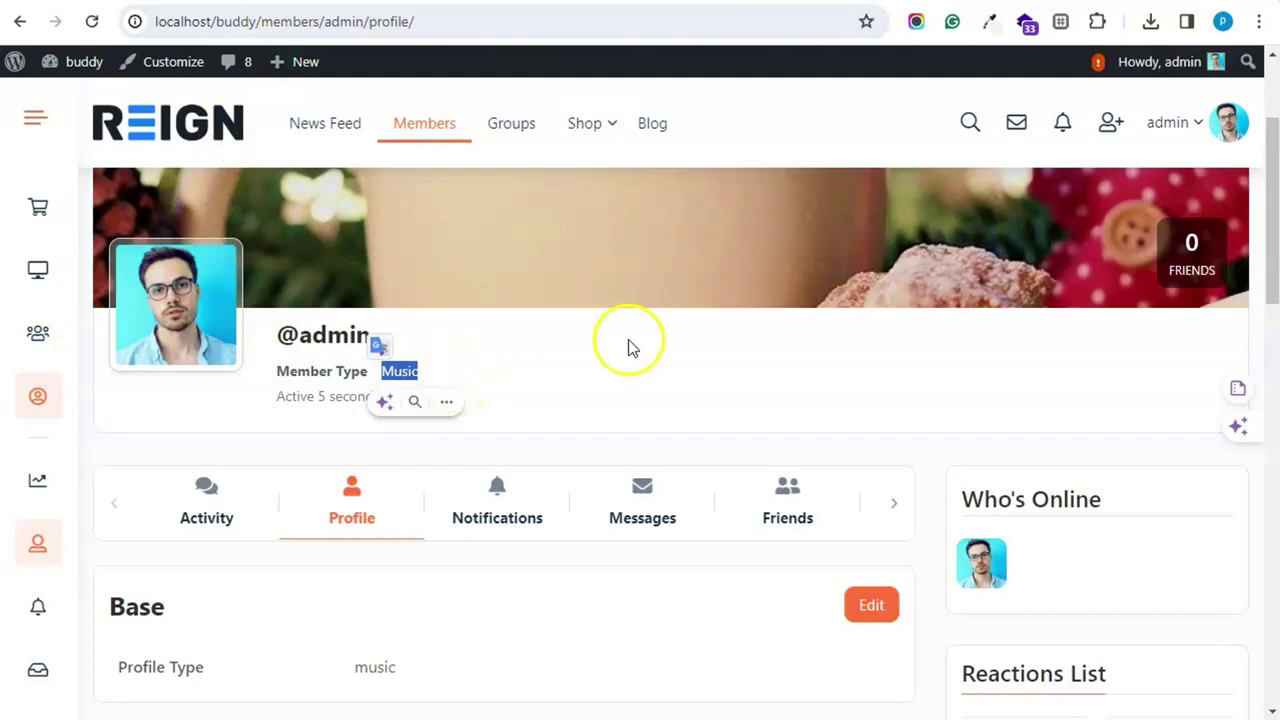
pyautogui.click(545, 379)
pyautogui.scroll(2, 386, 449)
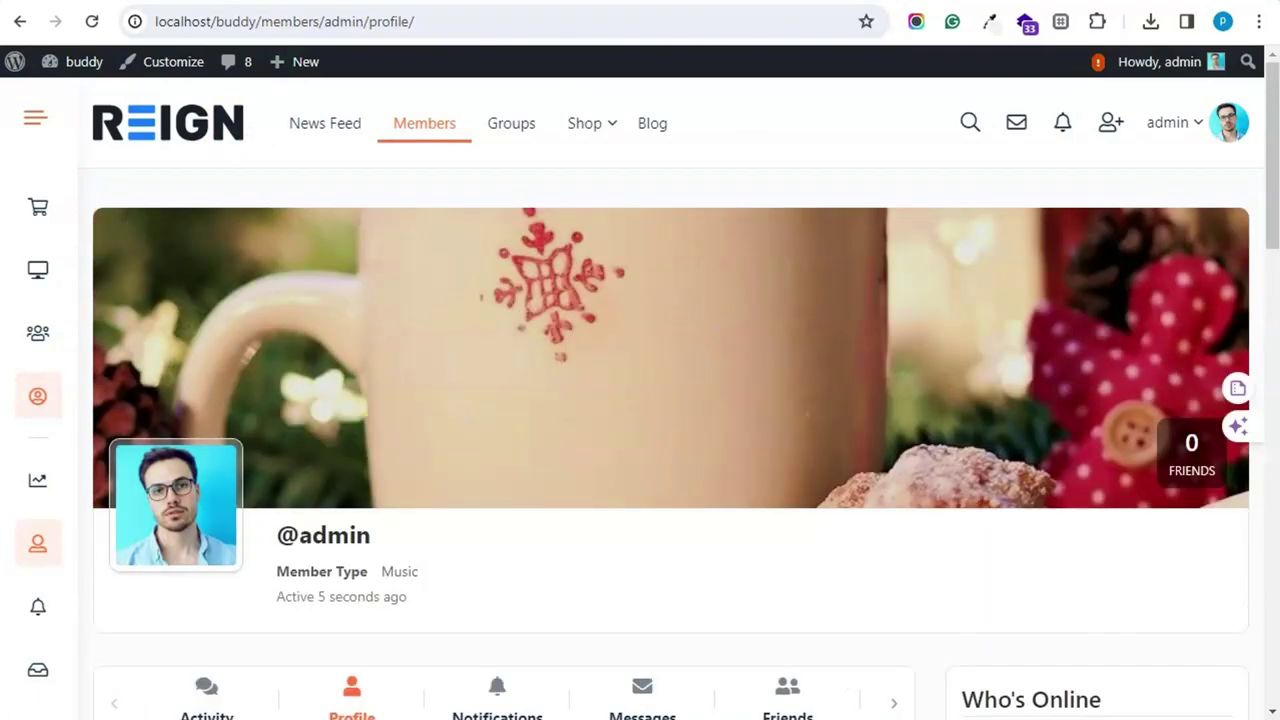
# - Open the site's members directory and check its member type tabs
pyautogui.scroll(-3, 571, 363)
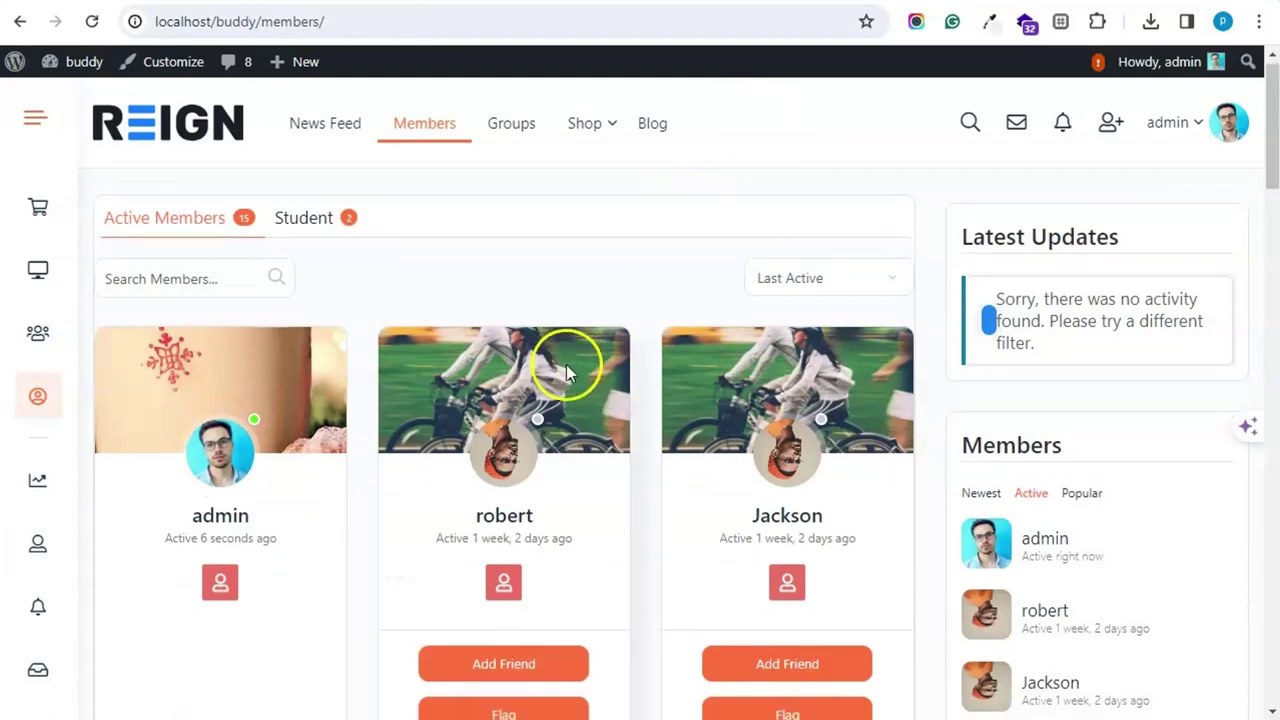
pyautogui.scroll(3, 566, 384)
pyautogui.rightClick(635, 190)
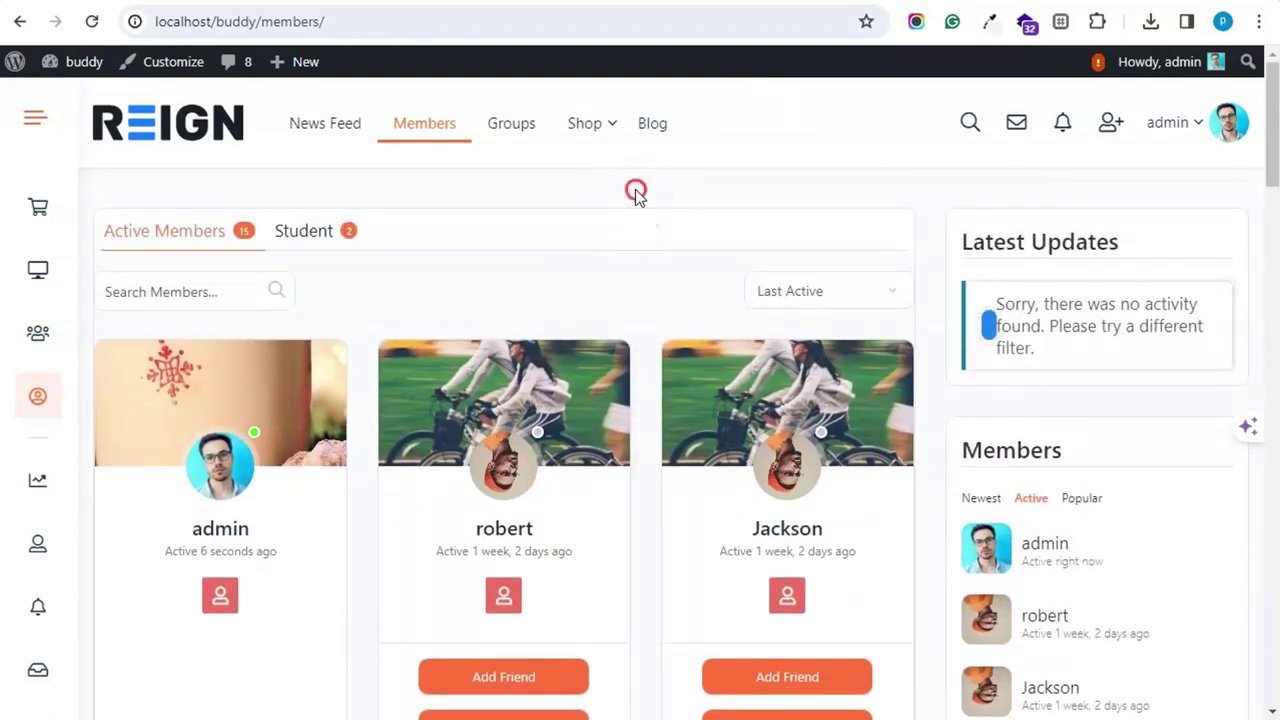
pyautogui.click(667, 268)
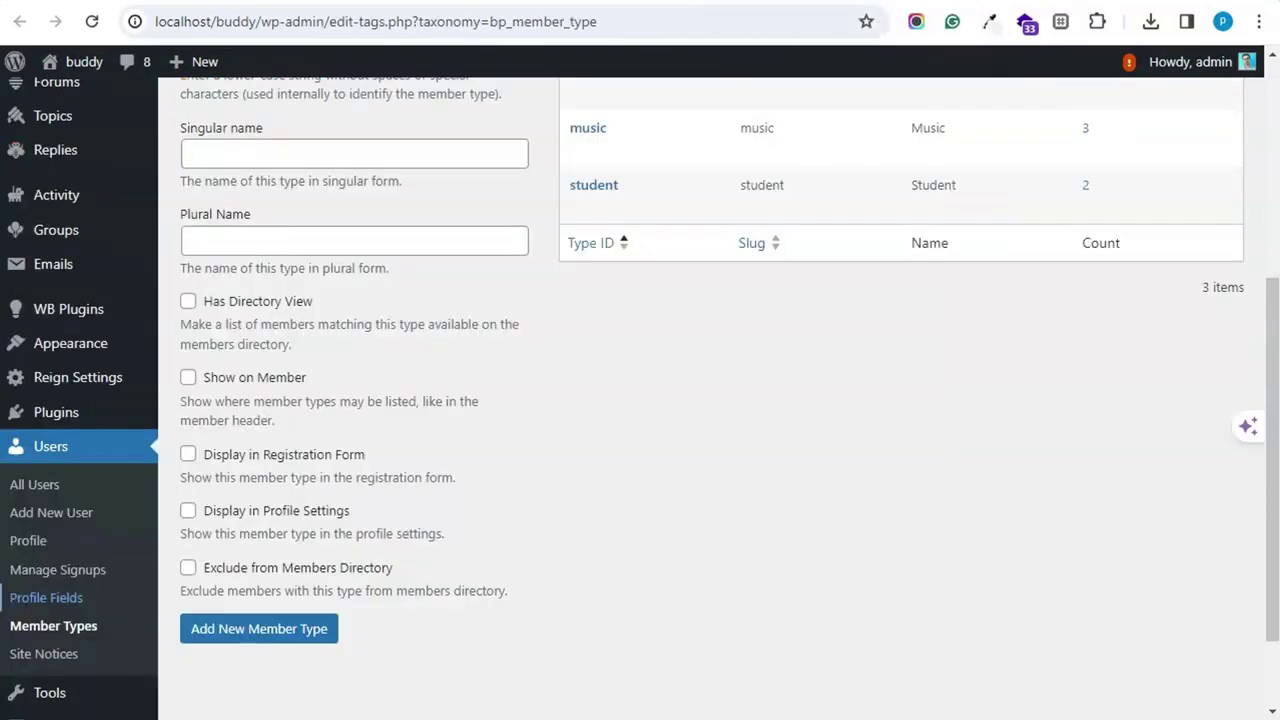
# - Edit the student member type to turn off Exclude from Members Directory and update it
pyautogui.scroll(1, 640, 218)
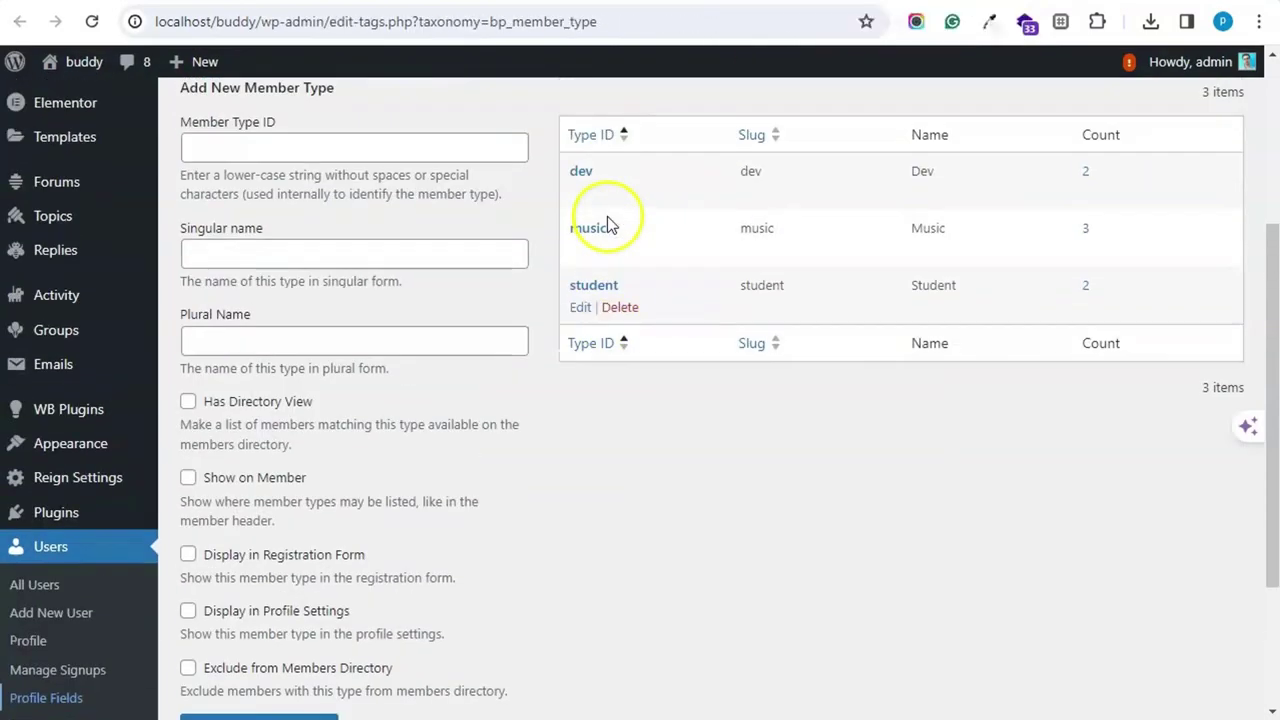
pyautogui.click(580, 307)
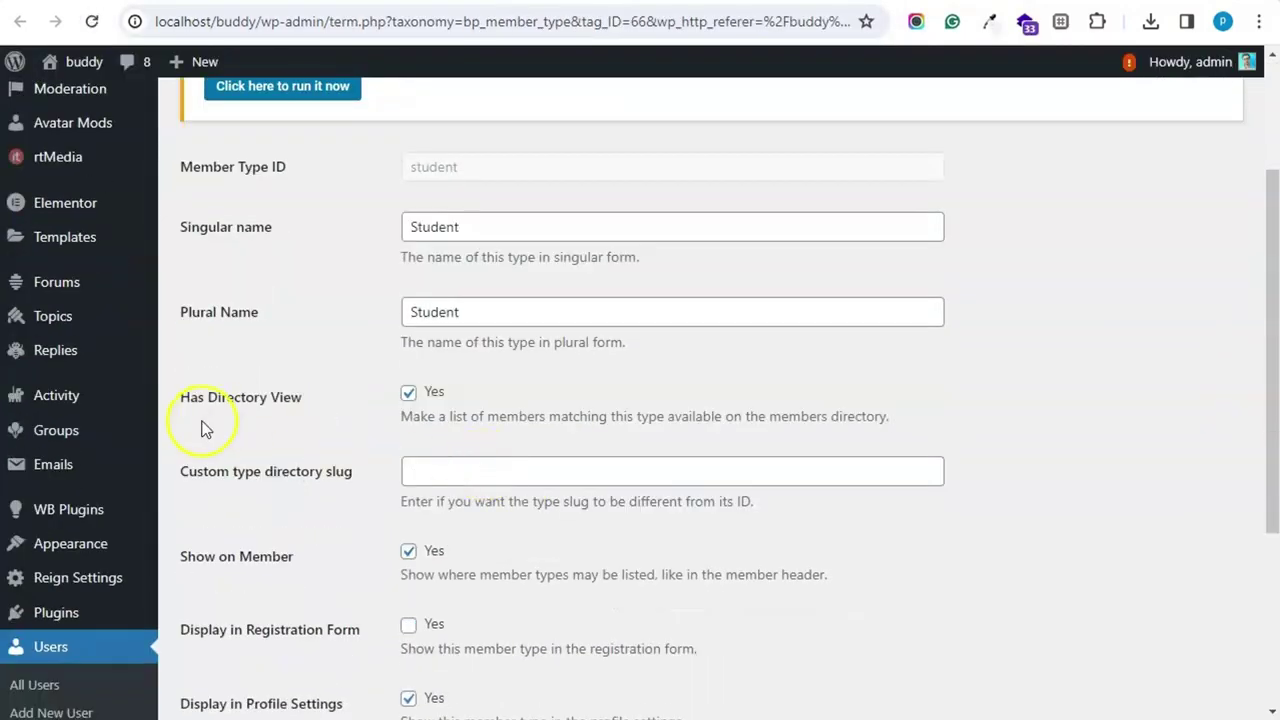
pyautogui.scroll(-2, 340, 398)
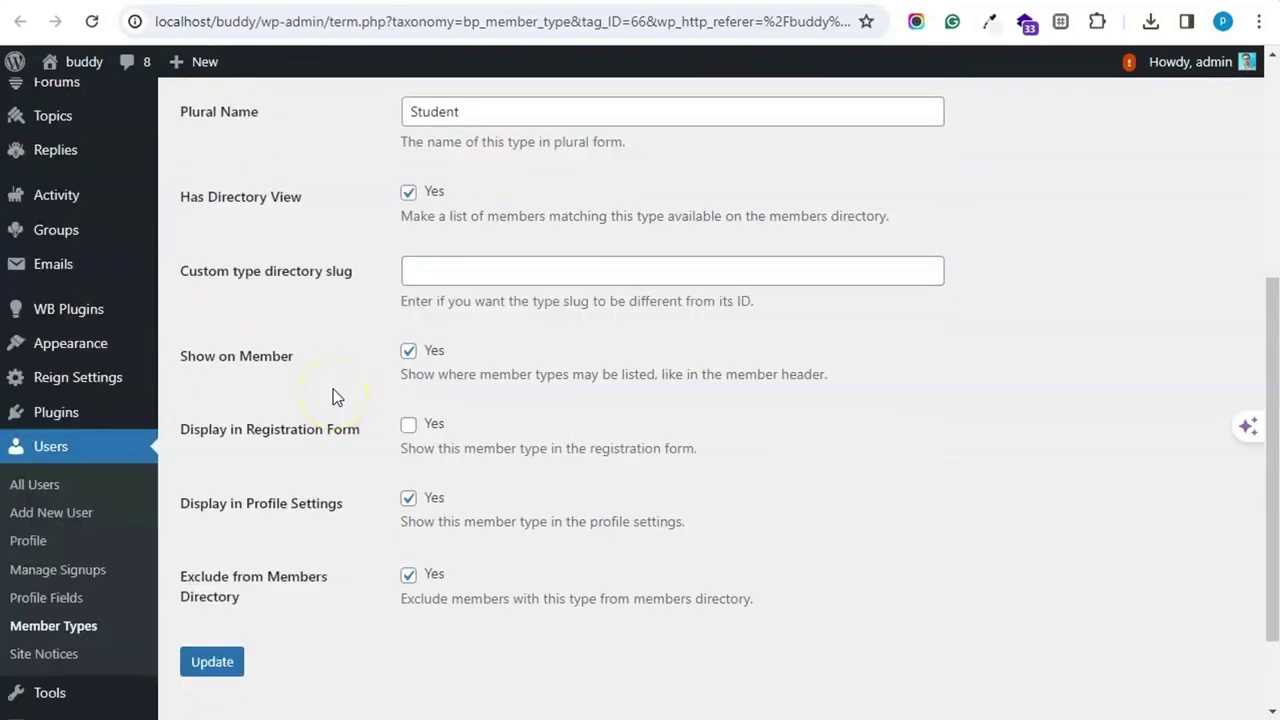
pyautogui.scroll(2, 337, 386)
pyautogui.scroll(-2, 338, 386)
pyautogui.scroll(4, 411, 588)
pyautogui.scroll(-5, 409, 586)
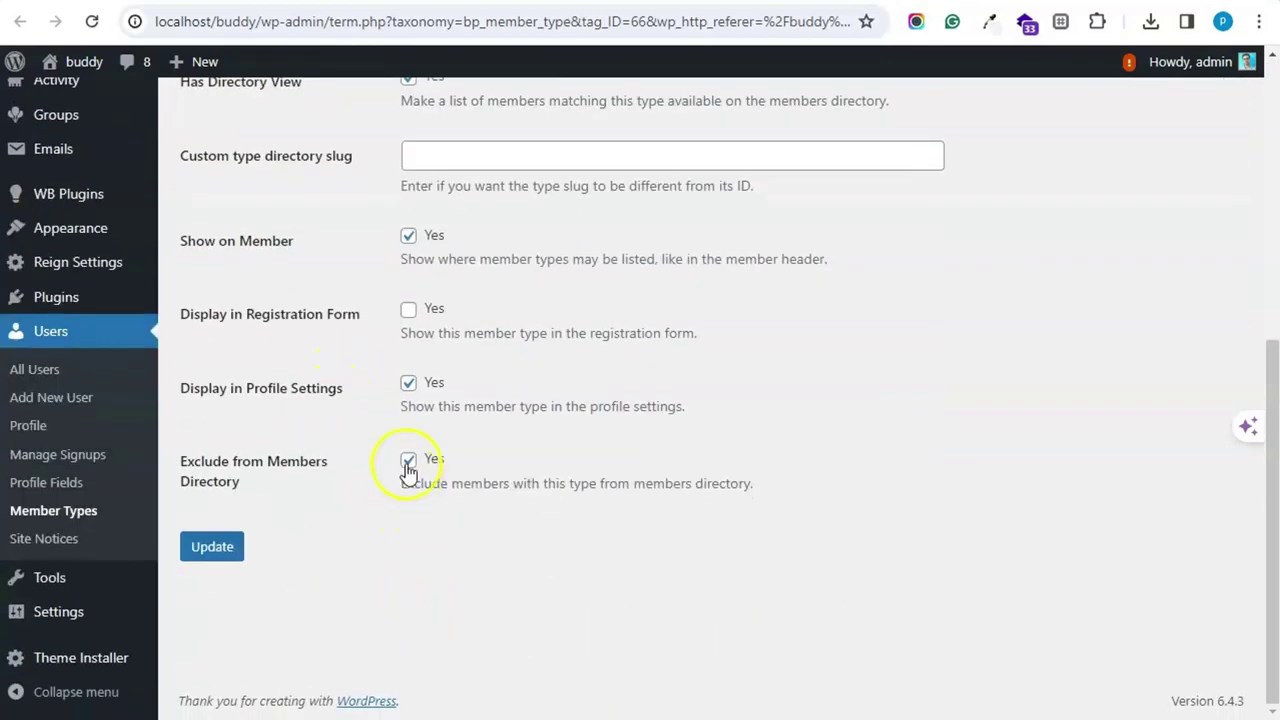
pyautogui.click(408, 462)
pyautogui.click(234, 552)
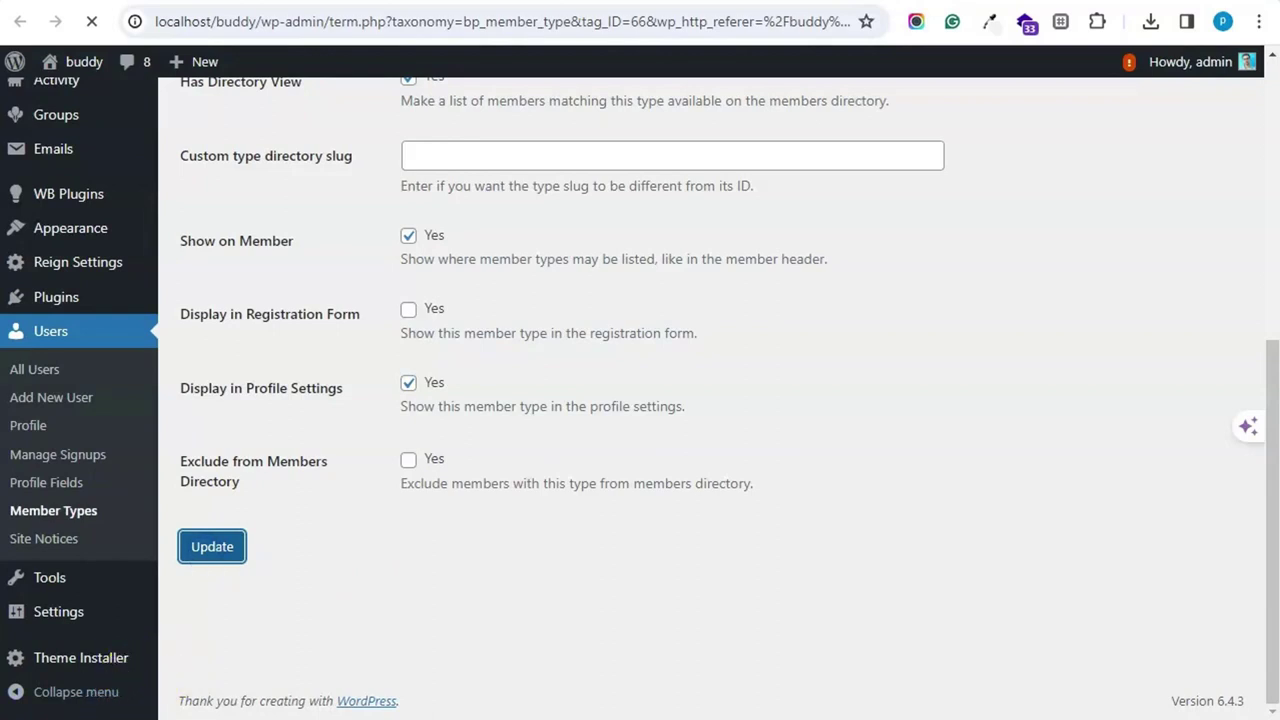
# - Review the student member type's Exclude from Members Directory option and its description
pyautogui.moveTo(387, 591); pyautogui.dragTo(791, 569)
pyautogui.click(743, 632)
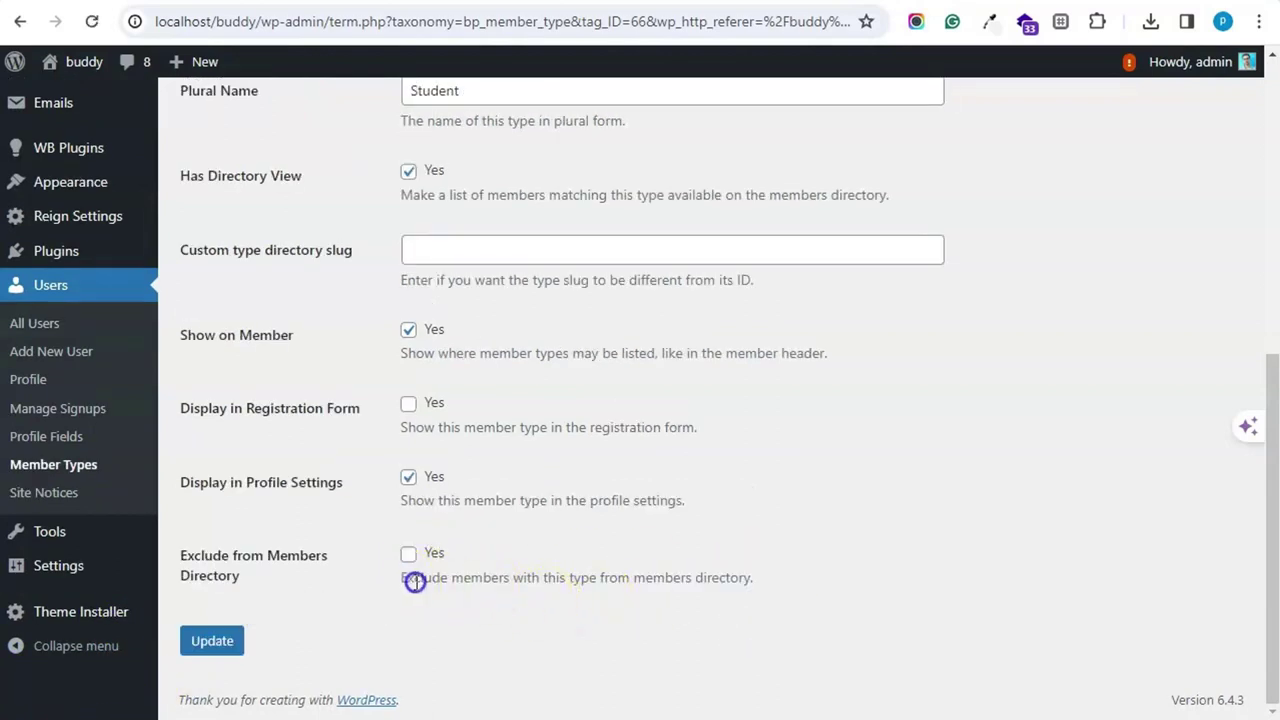
pyautogui.moveTo(415, 582); pyautogui.dragTo(500, 575)
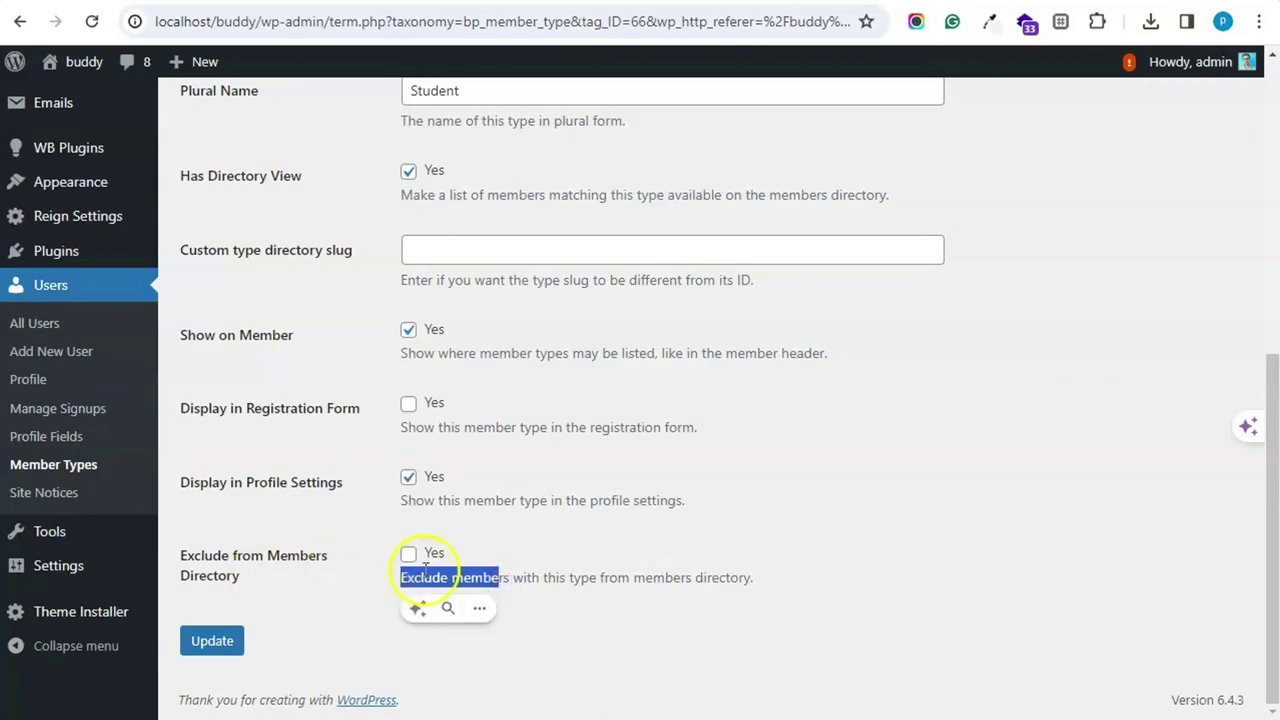
pyautogui.scroll(3, 595, 564)
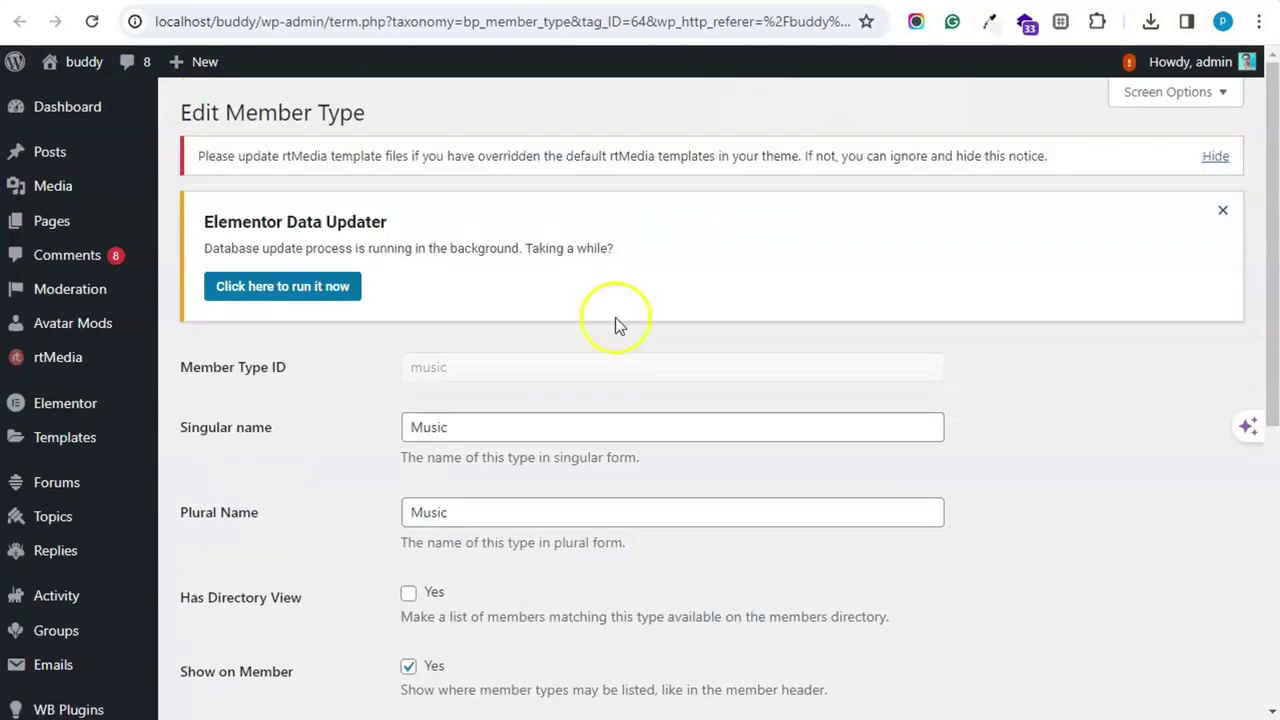
# - Turn on Has Directory View and Display in Registration Form for the music member type, turn off Exclude from Members Directory, and update it
pyautogui.scroll(-4, 594, 361)
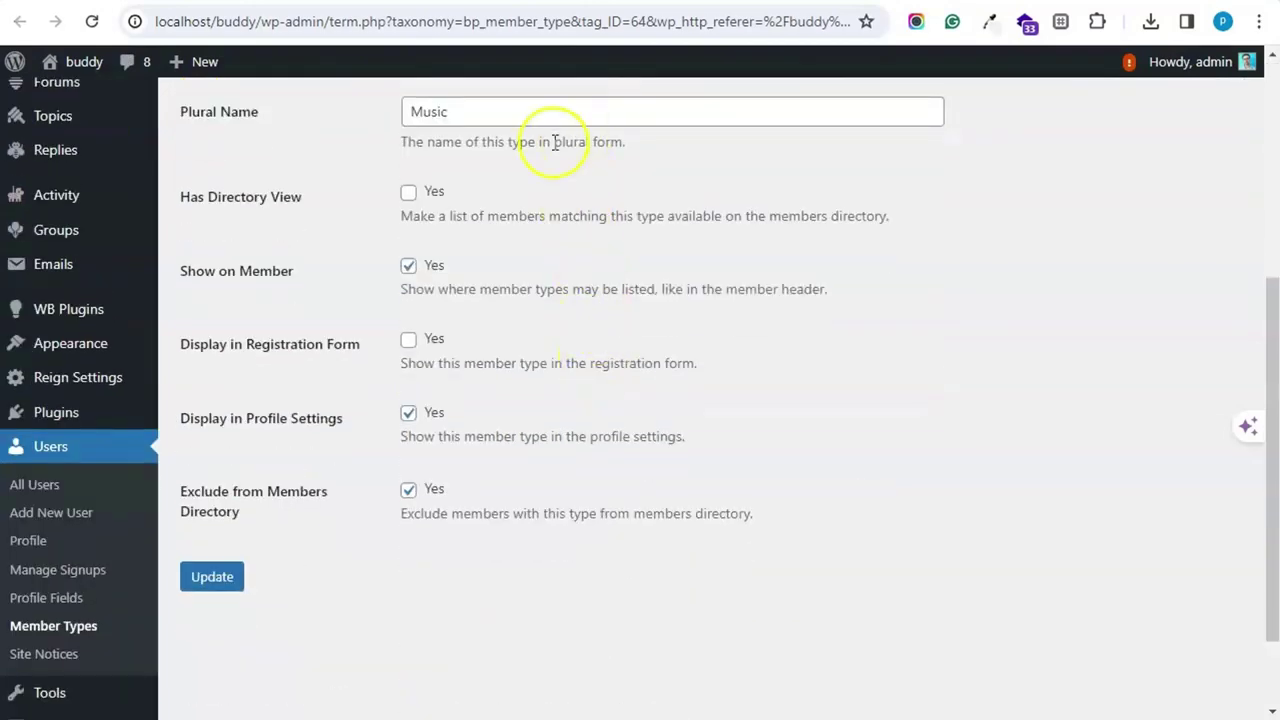
pyautogui.click(408, 193)
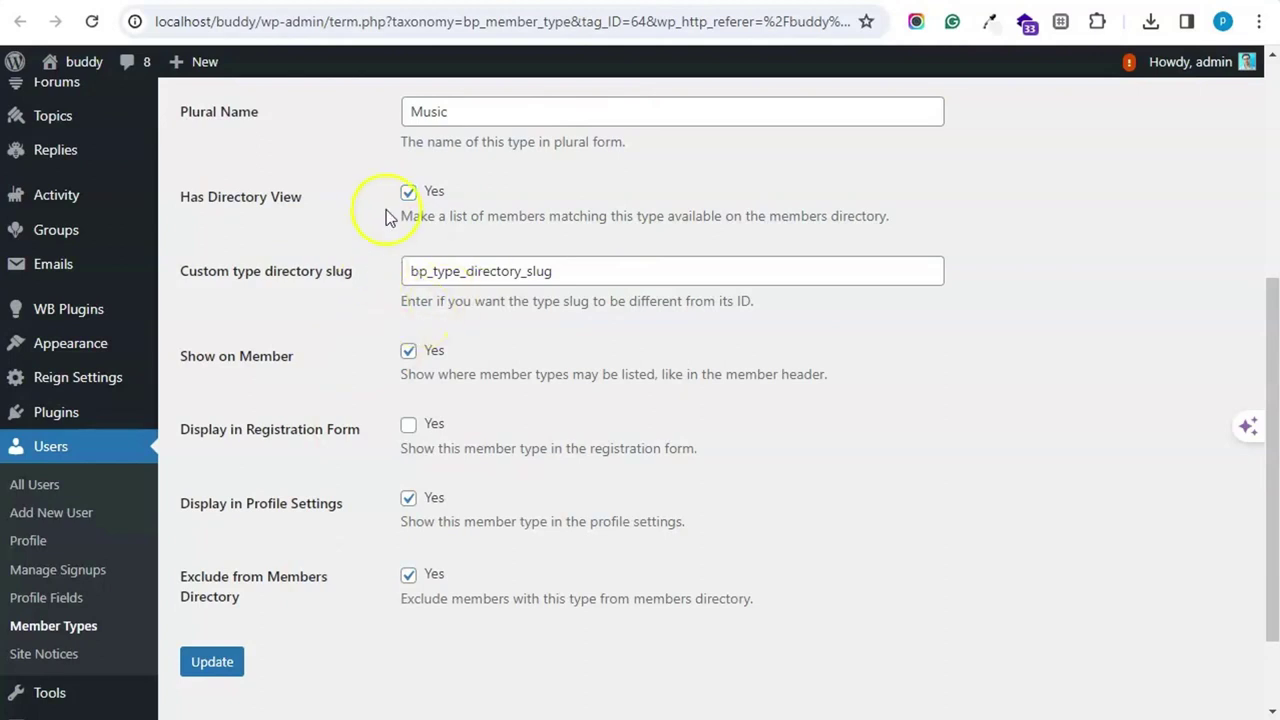
pyautogui.click(409, 425)
pyautogui.scroll(-1, 503, 471)
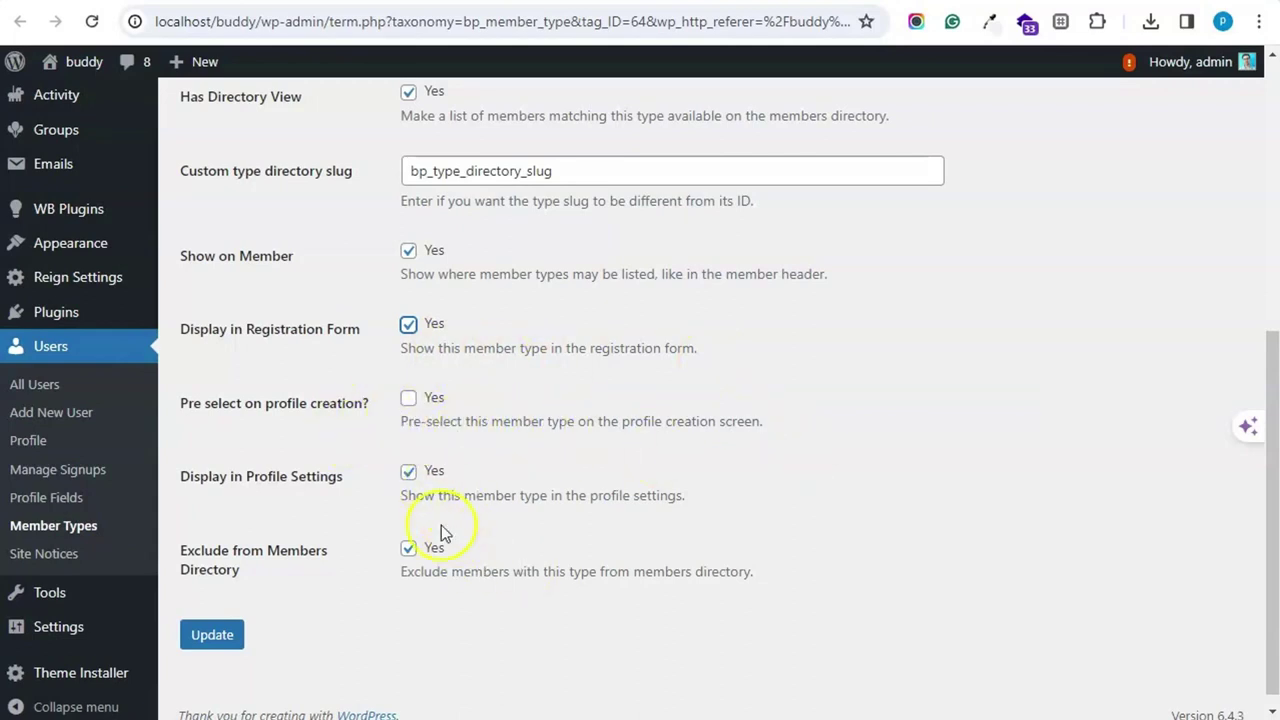
pyautogui.click(408, 548)
pyautogui.click(213, 640)
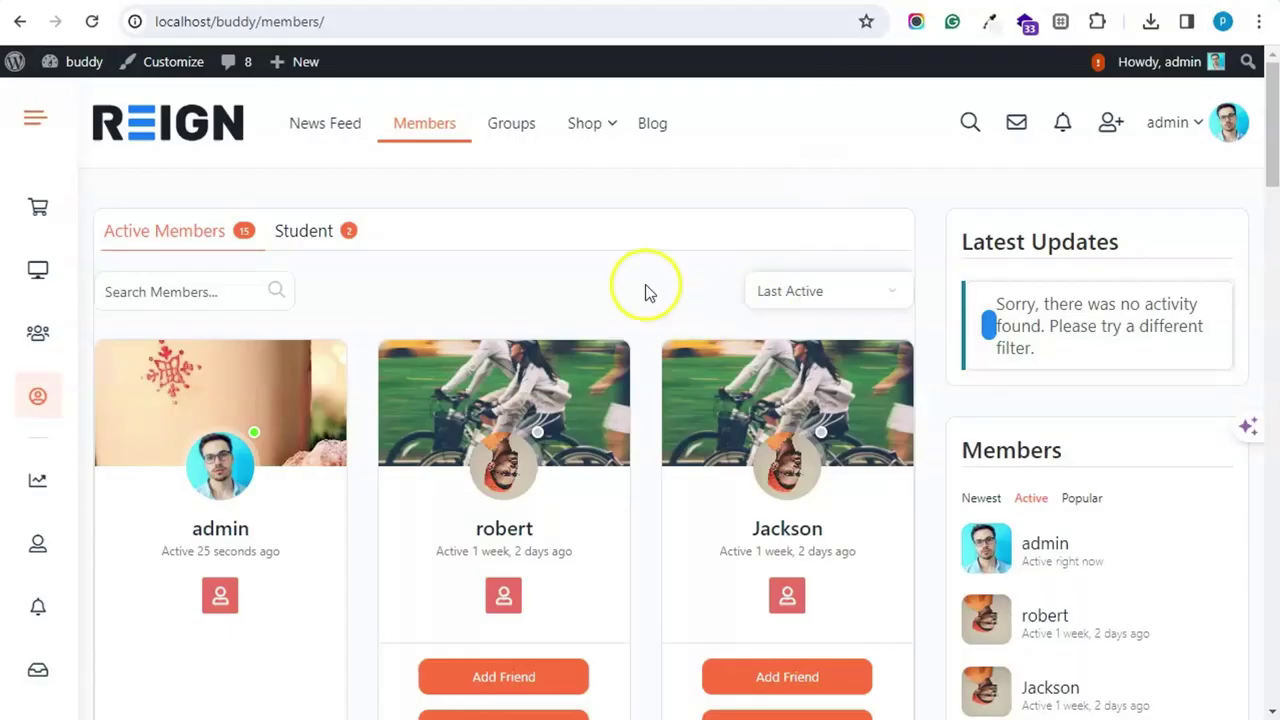
# - Reload the members directory and check the members listed under the Music and Student types
pyautogui.rightClick(614, 177)
pyautogui.click(712, 254)
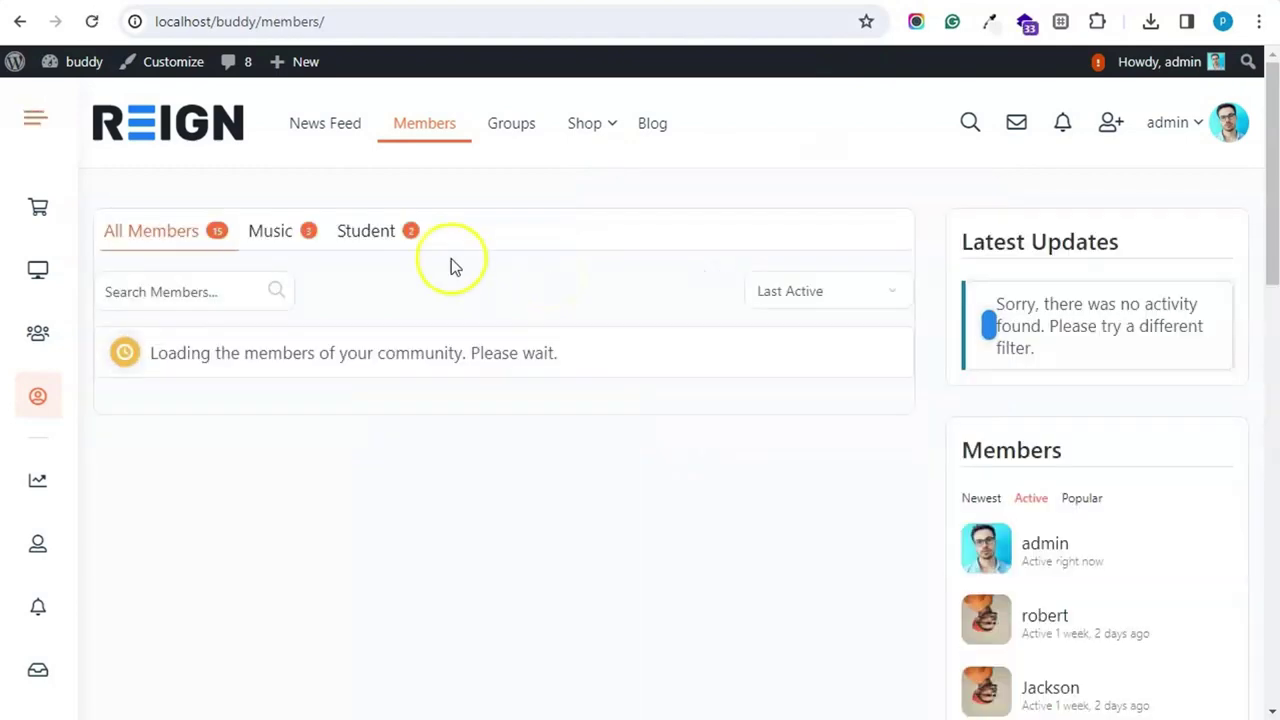
pyautogui.click(307, 232)
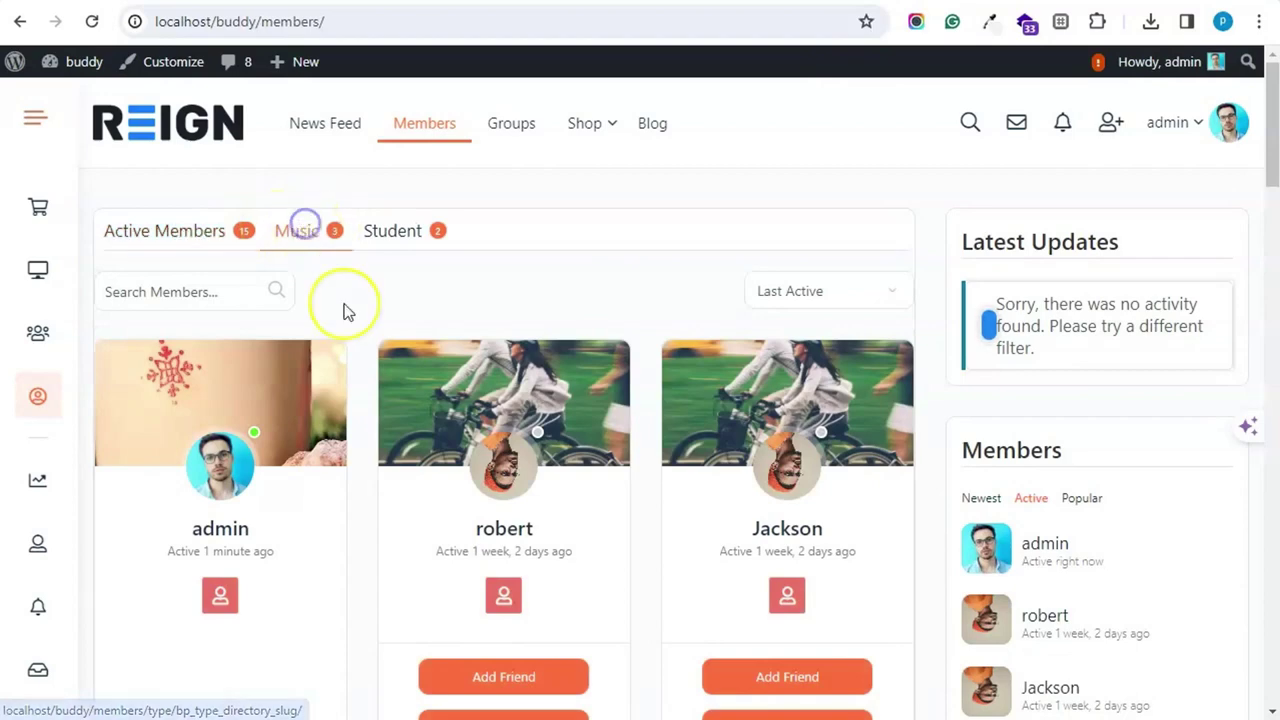
pyautogui.scroll(-5, 340, 330)
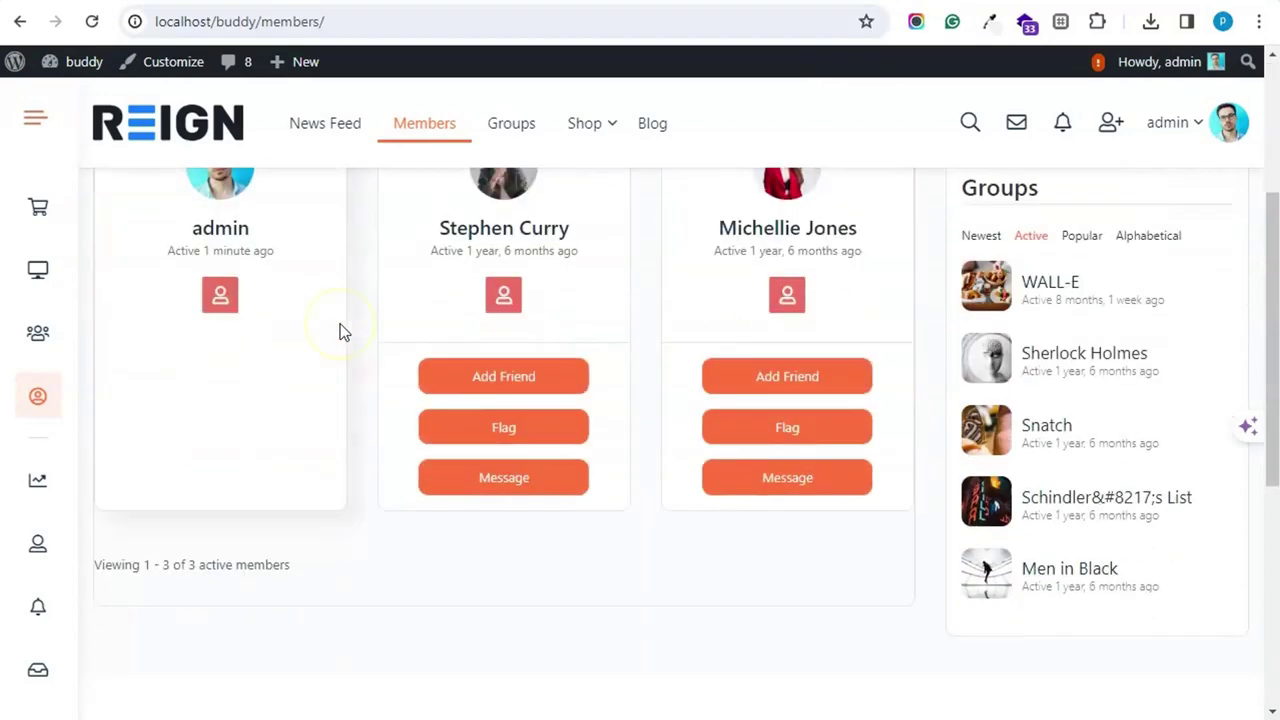
pyautogui.scroll(5, 391, 366)
pyautogui.click(397, 226)
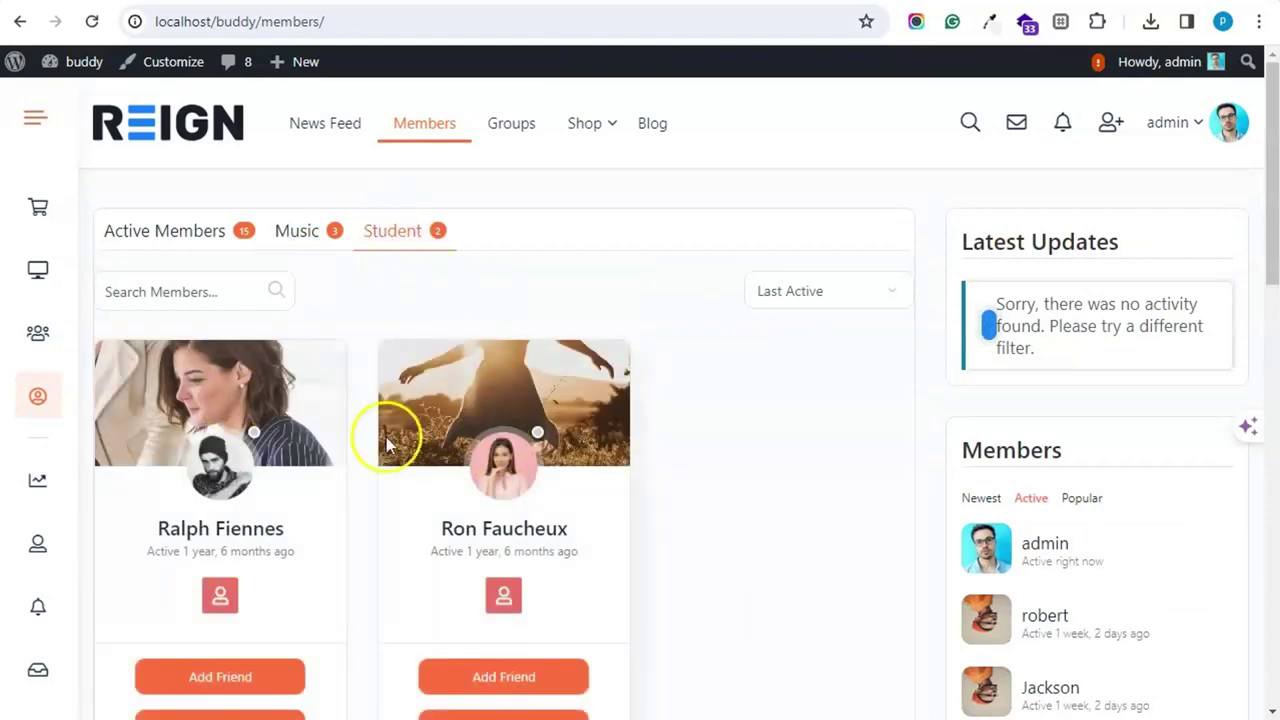
pyautogui.click(305, 231)
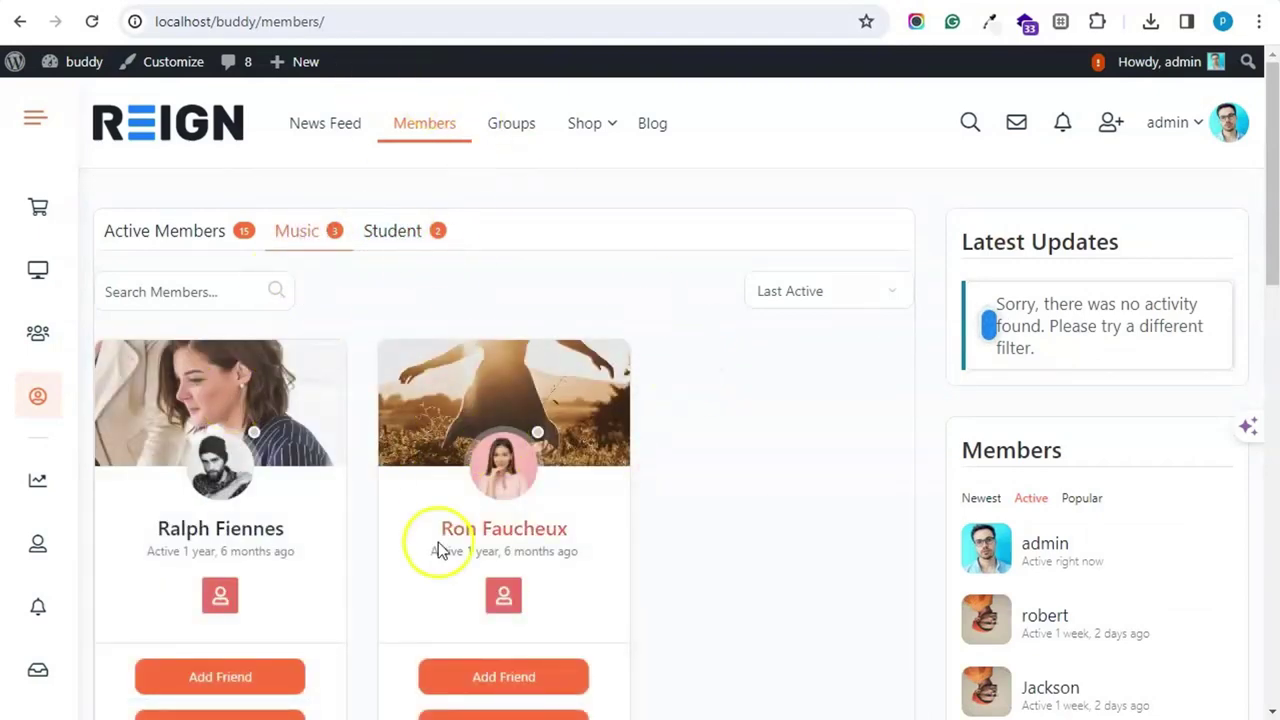
# - Open the site's members directory, localhost/buddy/members/, in a new incognito window
pyautogui.click(1259, 22)
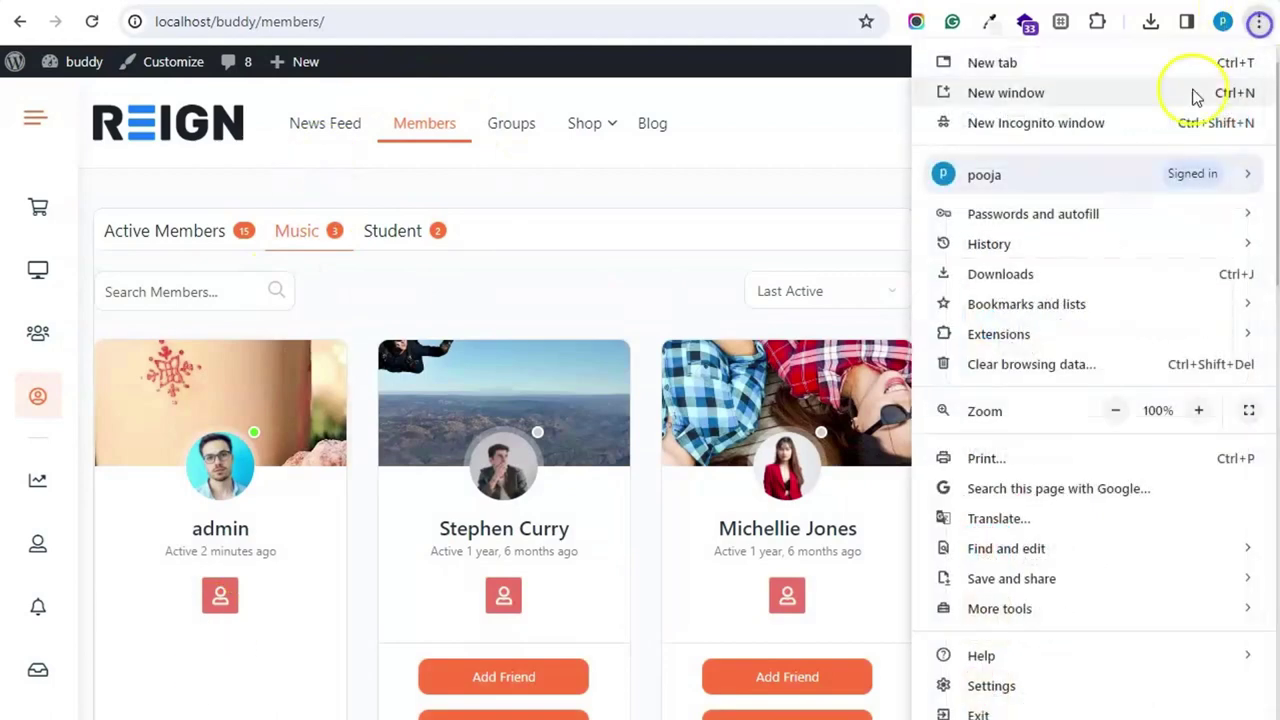
pyautogui.click(1131, 120)
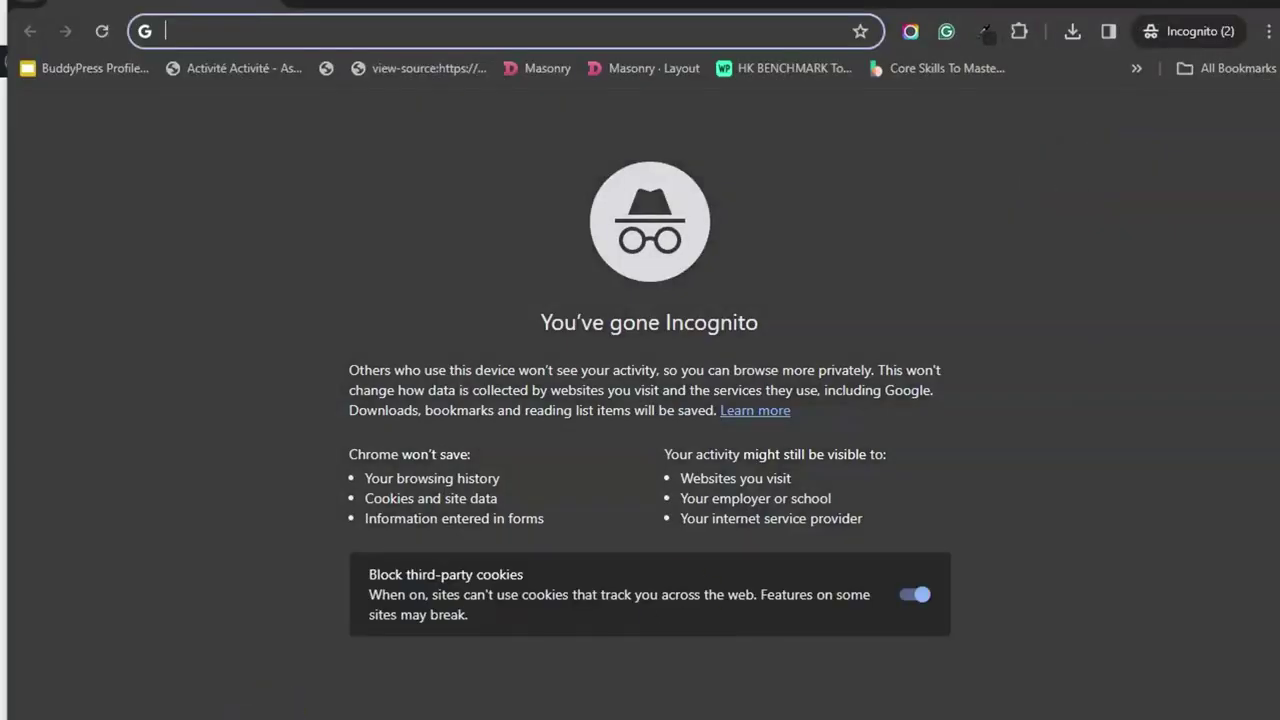
pyautogui.hotkey('alt', 'Tab')
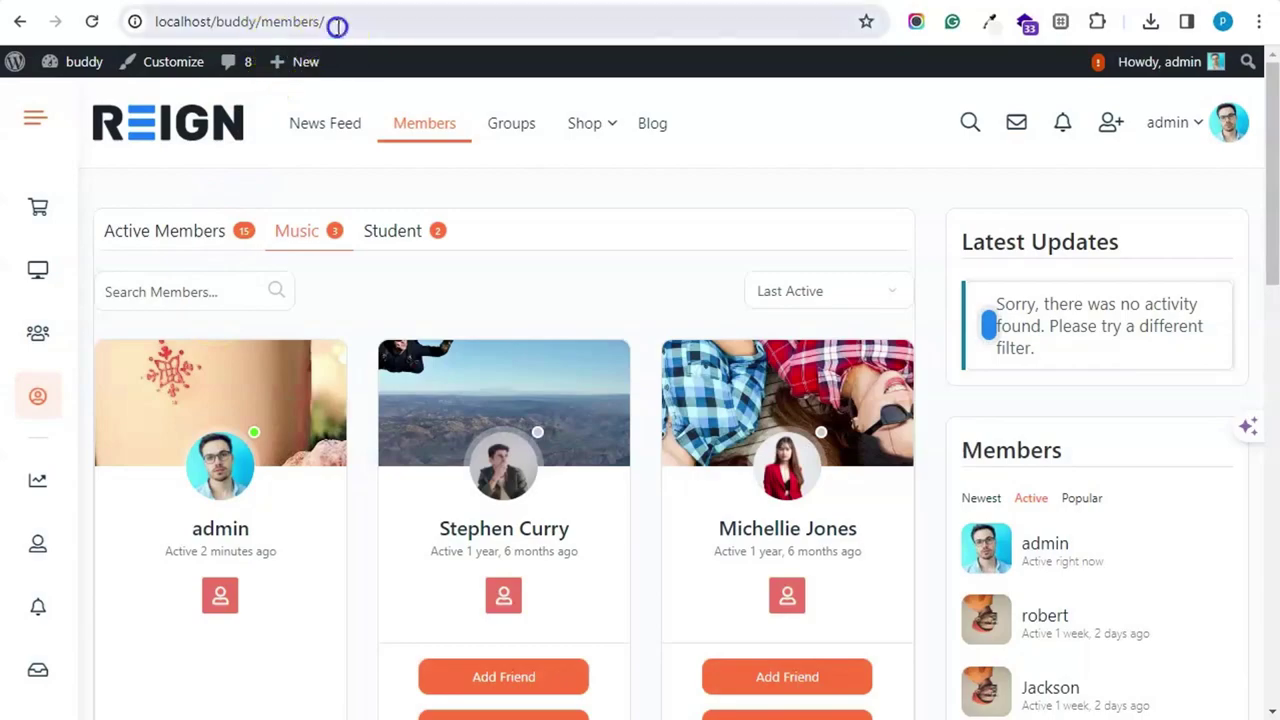
pyautogui.click(337, 27)
pyautogui.hotkey('ctrl', 'c')
pyautogui.hotkey('alt', 'Tab')
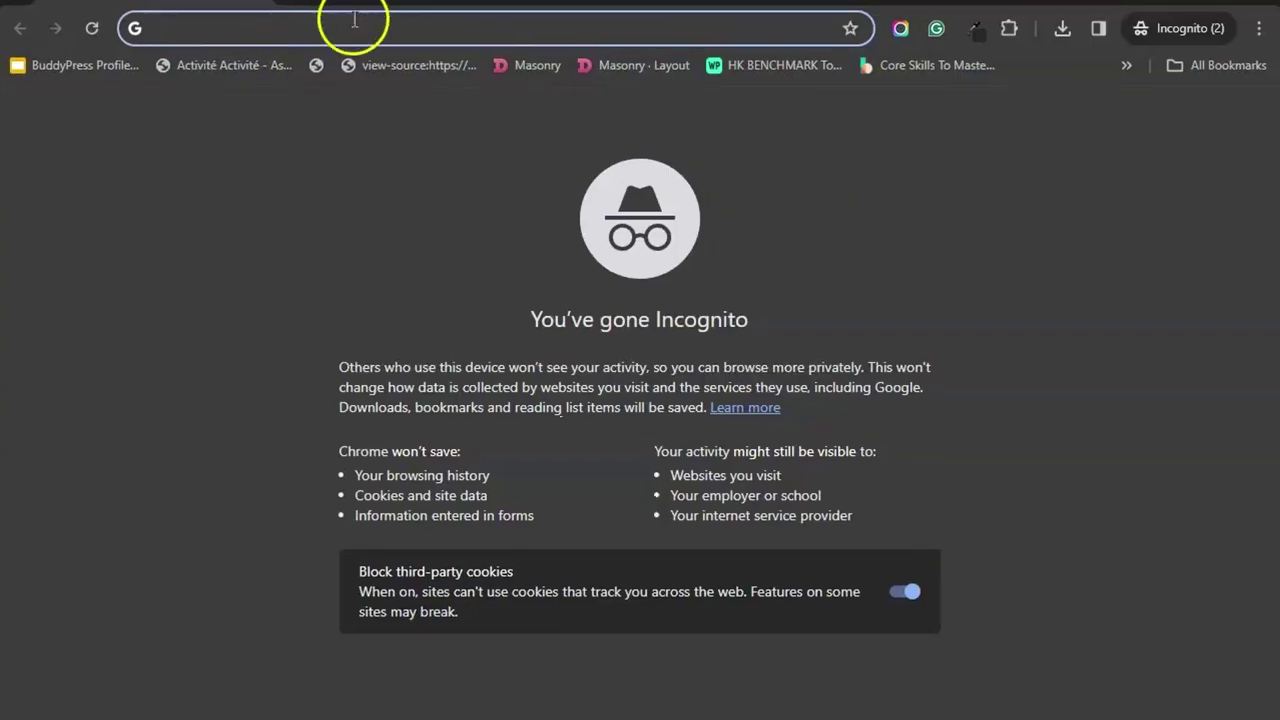
pyautogui.hotkey('ctrl', 'v')
pyautogui.press('Return')
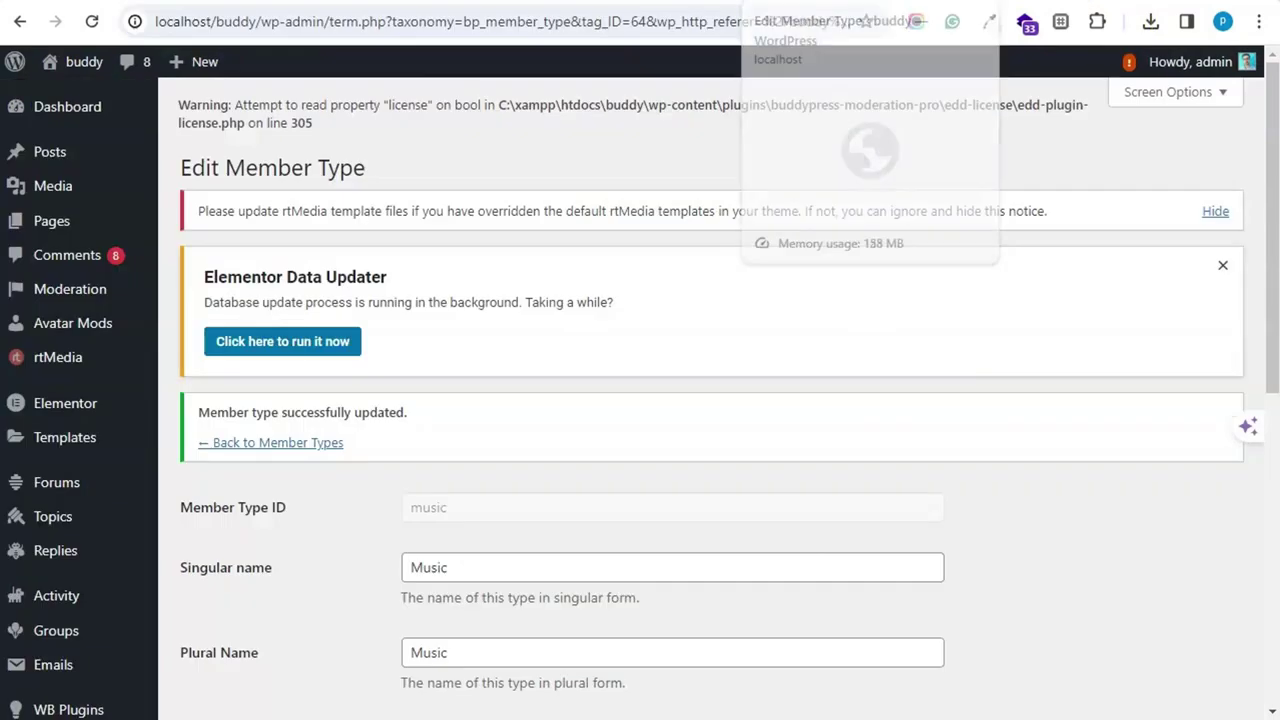
# - Enable Anyone can register in the site's General Settings and save the changes
pyautogui.scroll(-10, 640, 400)
pyautogui.moveTo(87, 612)
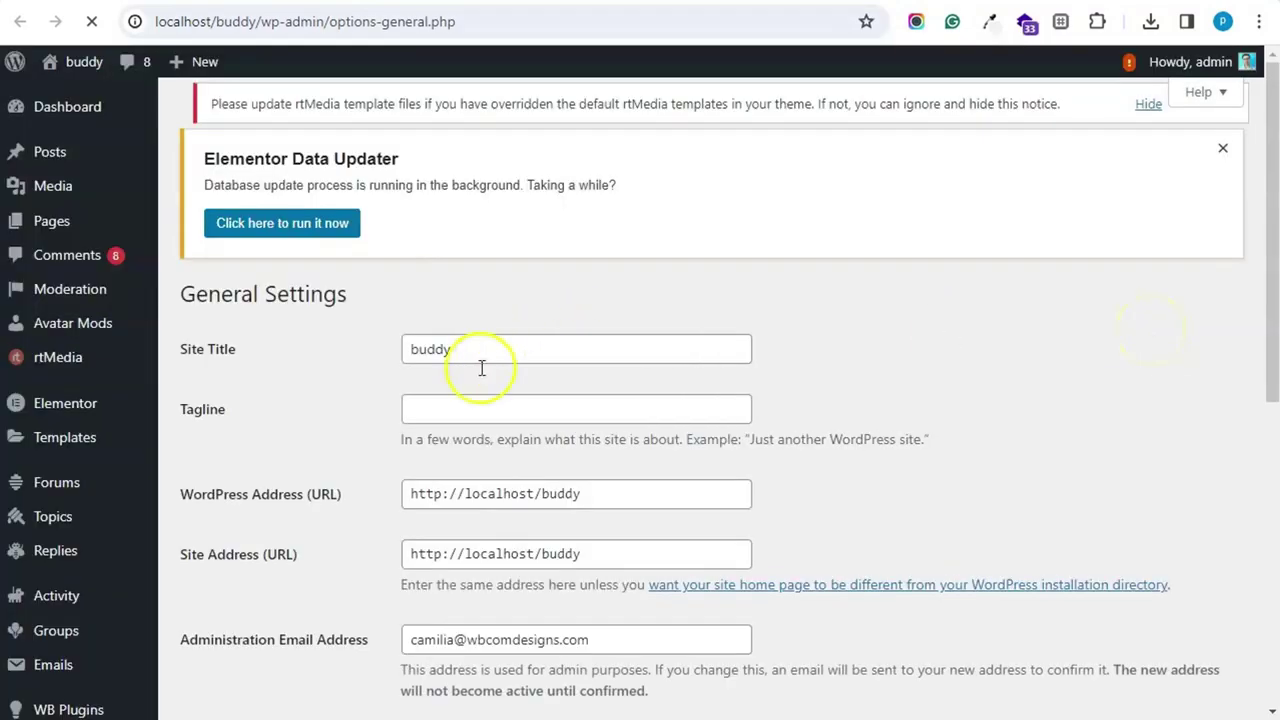
pyautogui.scroll(-6, 470, 350)
pyautogui.click(409, 164)
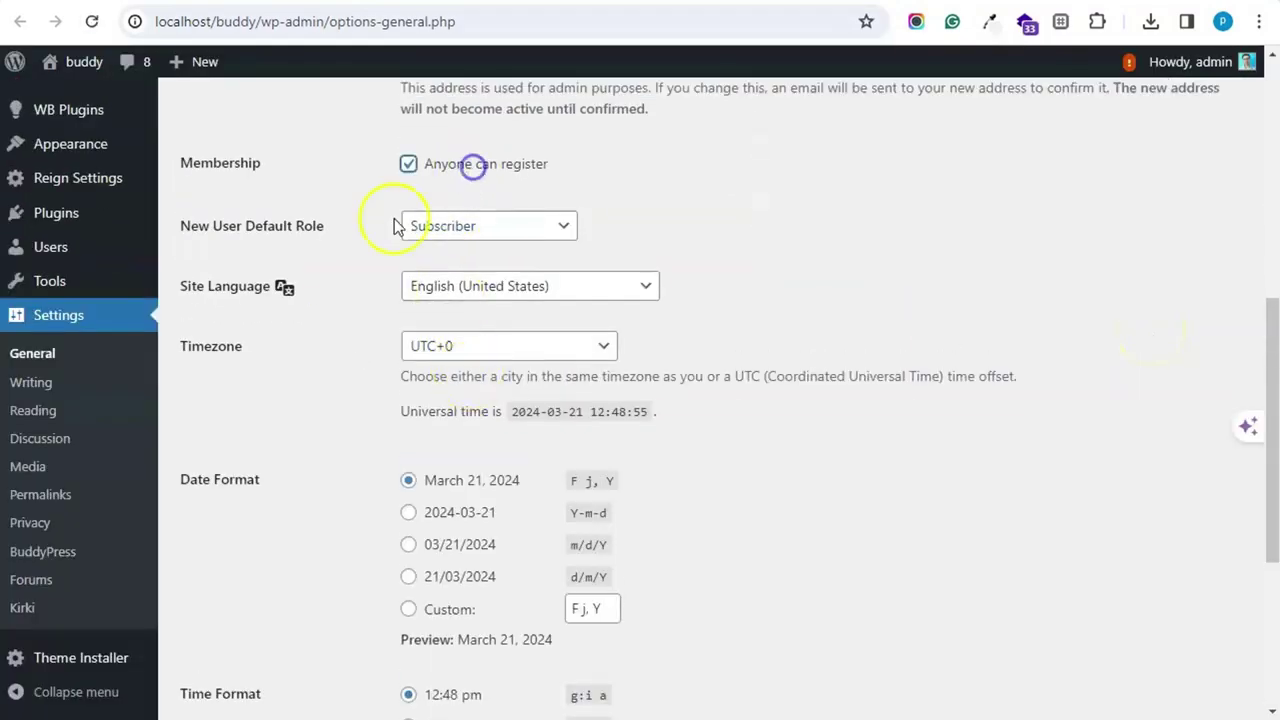
pyautogui.scroll(-4, 366, 451)
pyautogui.click(231, 616)
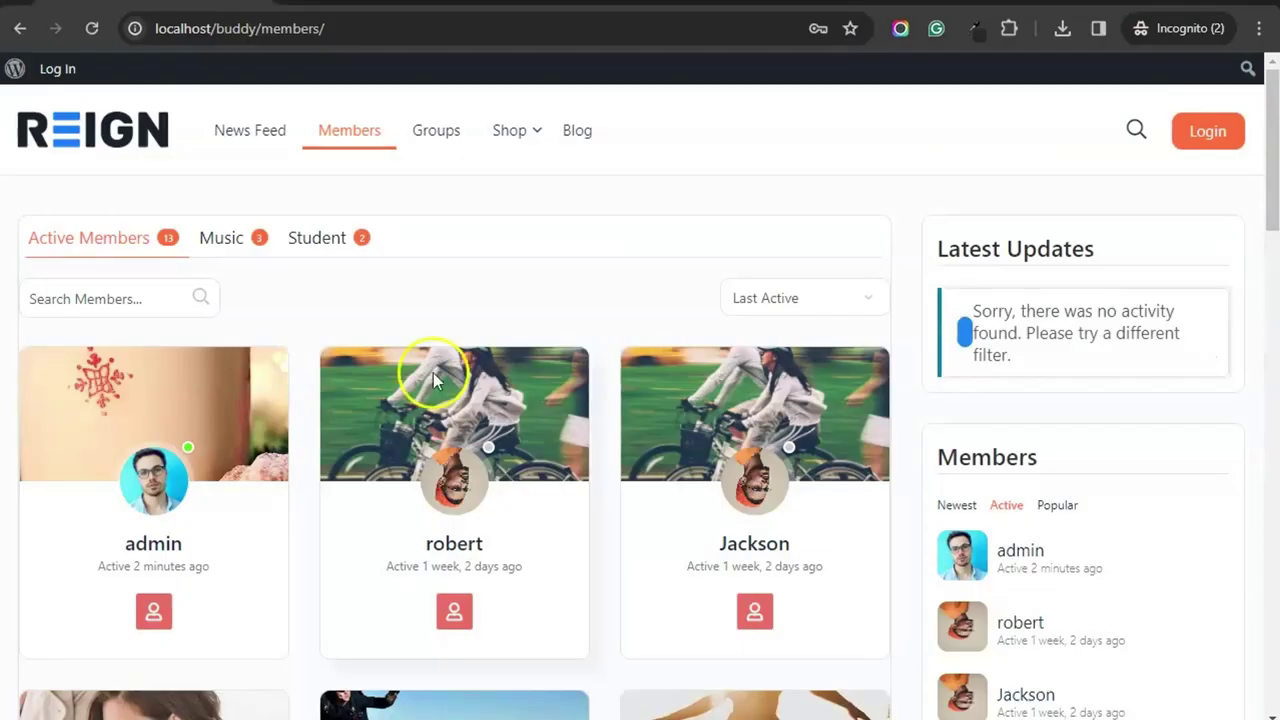
# - Reload the incognito members directory, open the registration page, and check the Profile Type choices in its form
pyautogui.rightClick(540, 252)
pyautogui.click(585, 330)
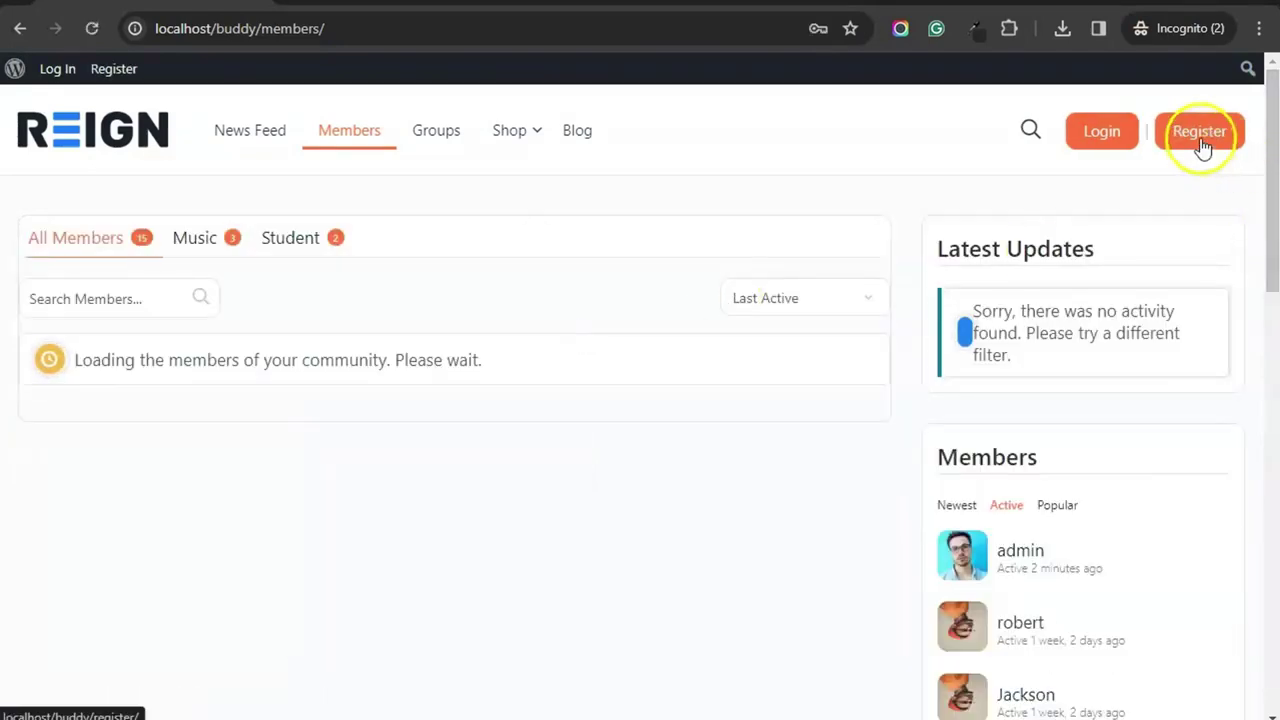
pyautogui.click(1201, 140)
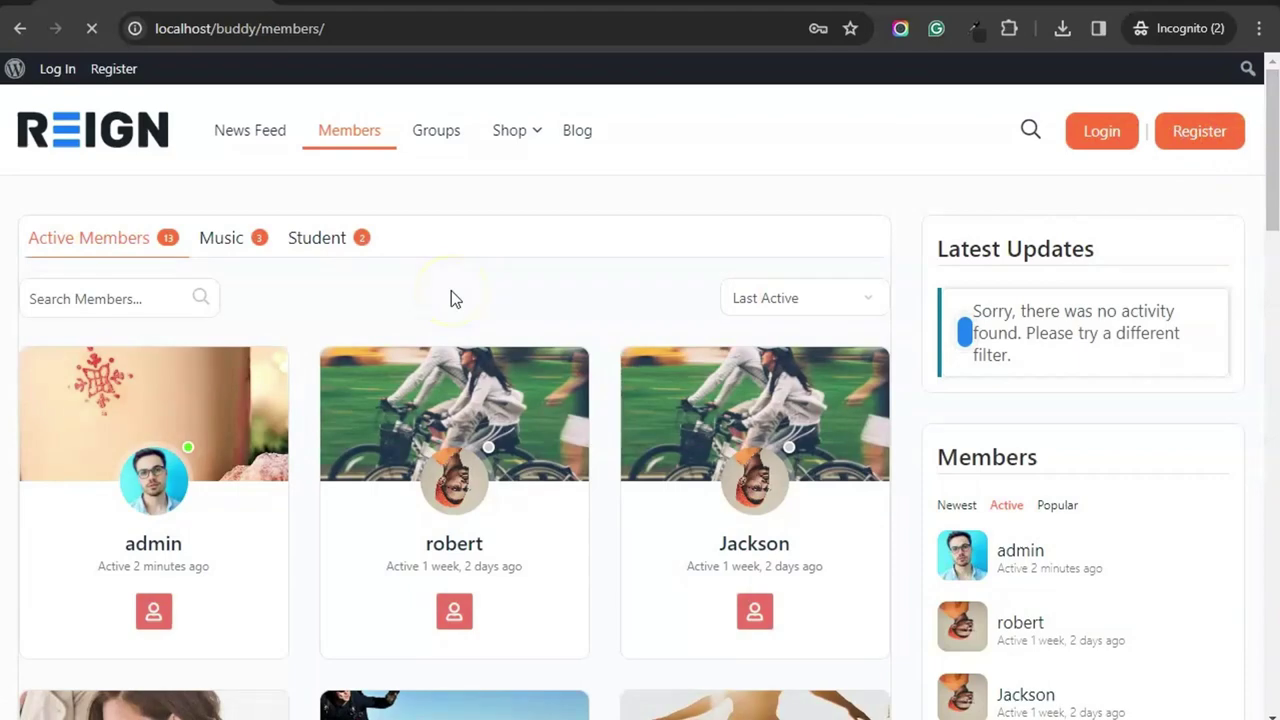
pyautogui.scroll(-4, 420, 340)
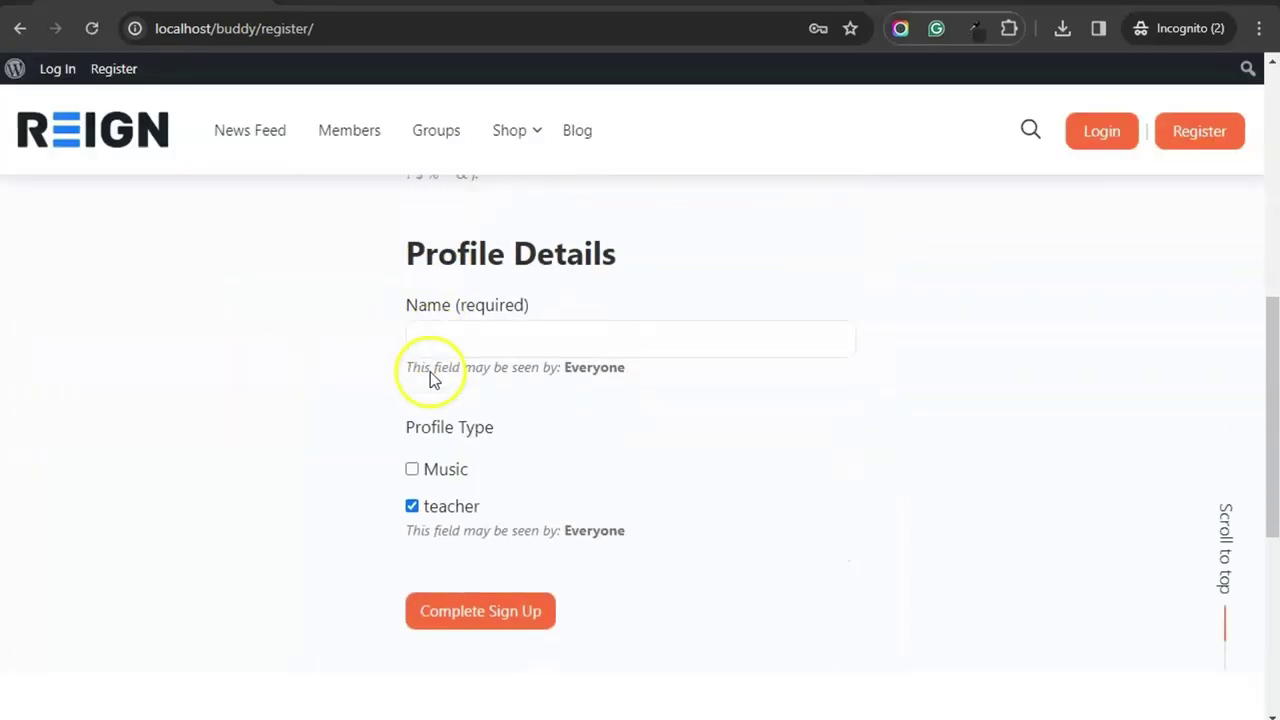
pyautogui.click(455, 466)
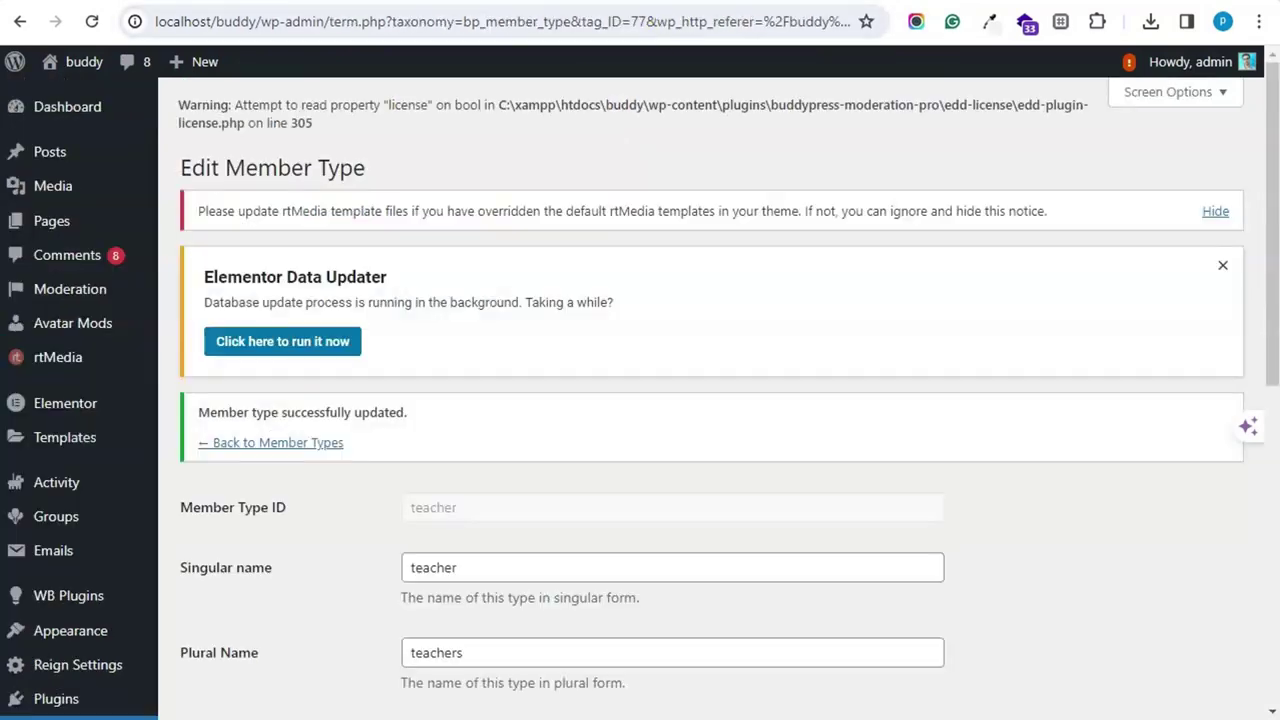
# - Return to the member types list from the teacher type and open the dev member type for editing
pyautogui.scroll(-3, 50, 420)
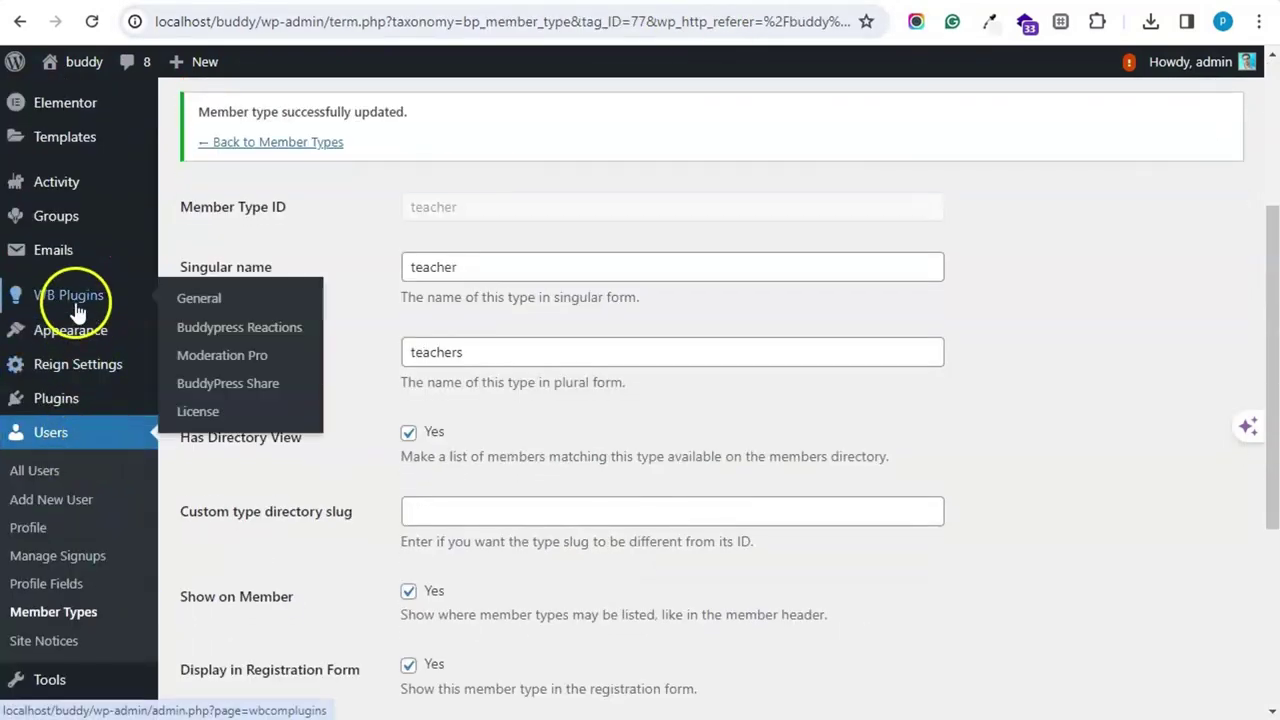
pyautogui.scroll(2, 77, 345)
pyautogui.scroll(-3, 72, 560)
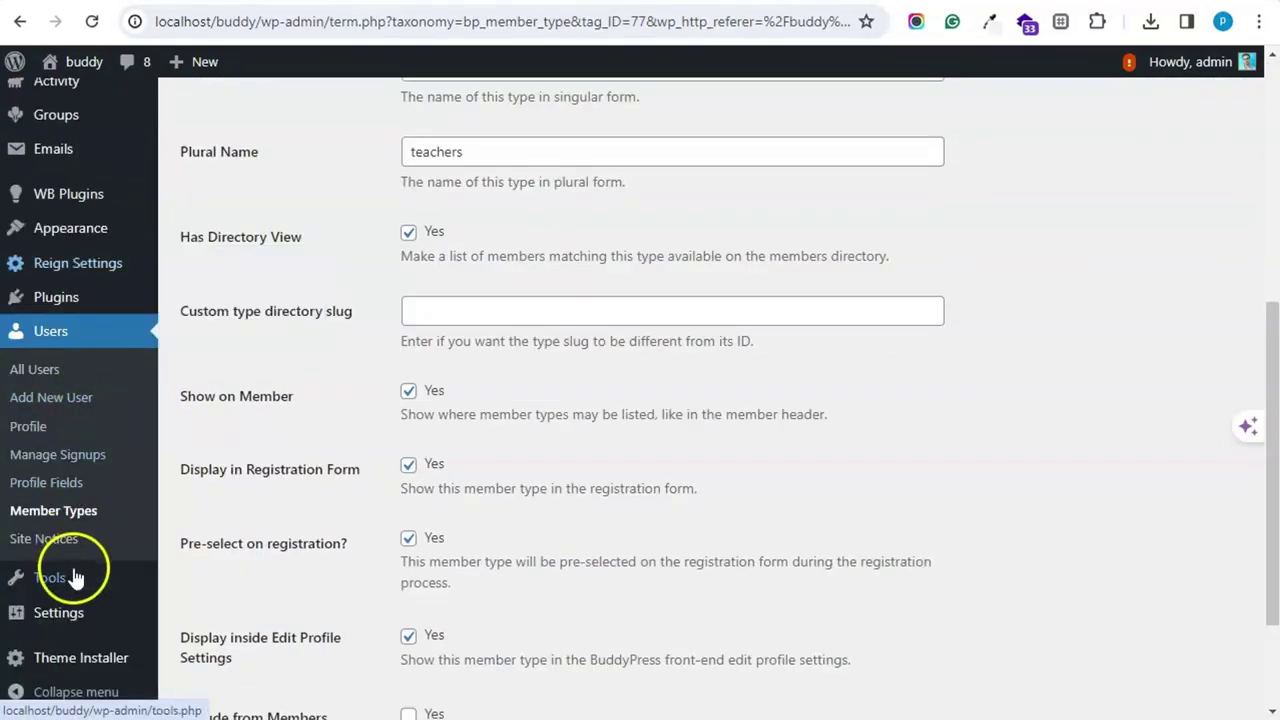
pyautogui.click(72, 512)
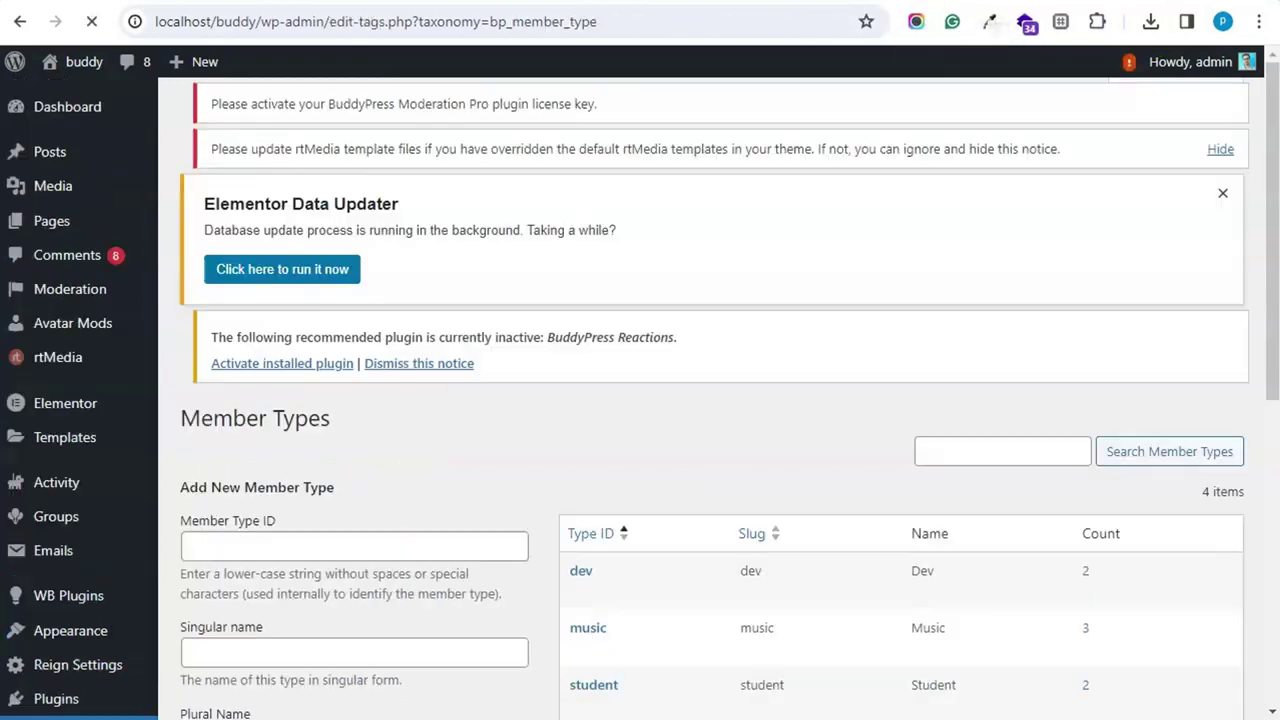
pyautogui.scroll(-2, 487, 502)
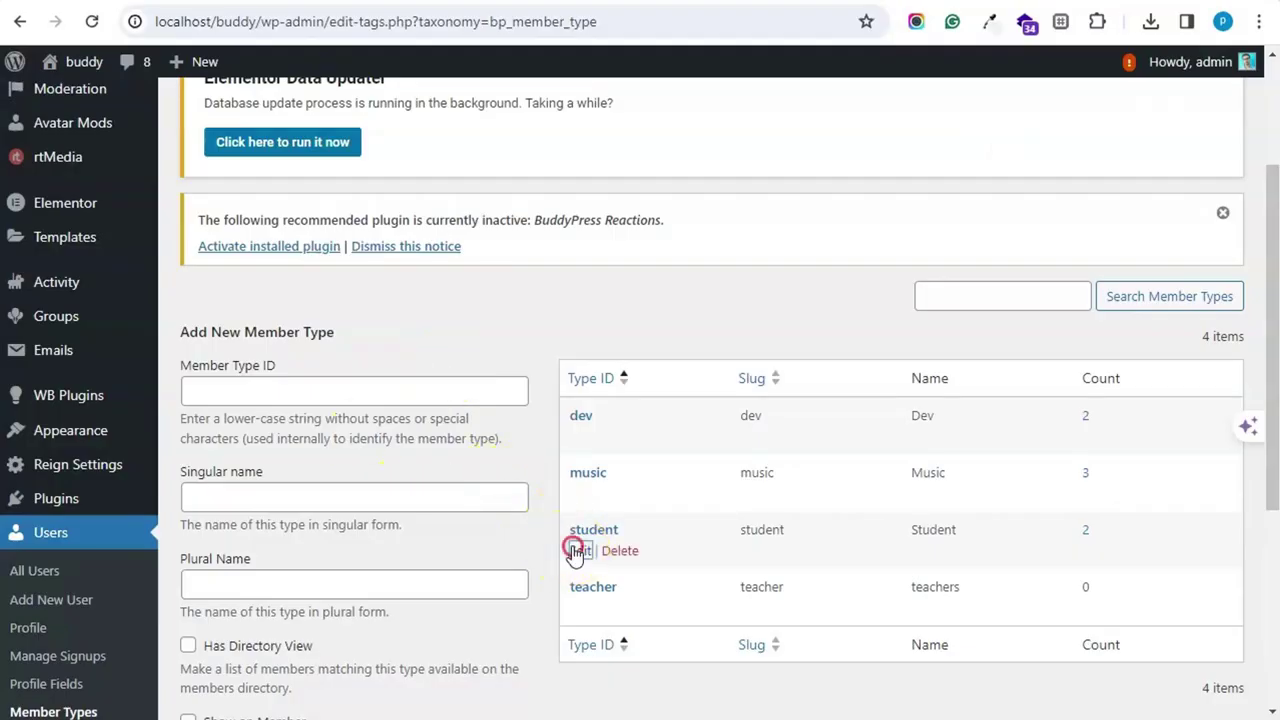
pyautogui.click(578, 551)
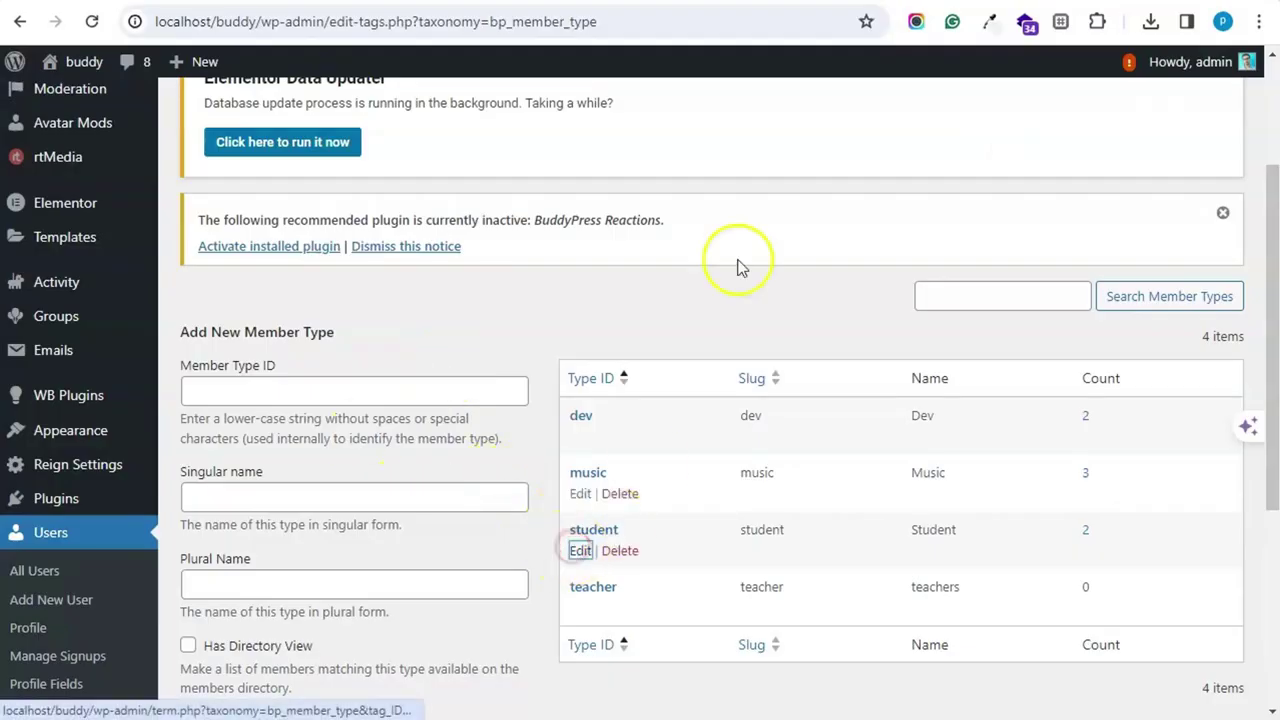
pyautogui.click(576, 437)
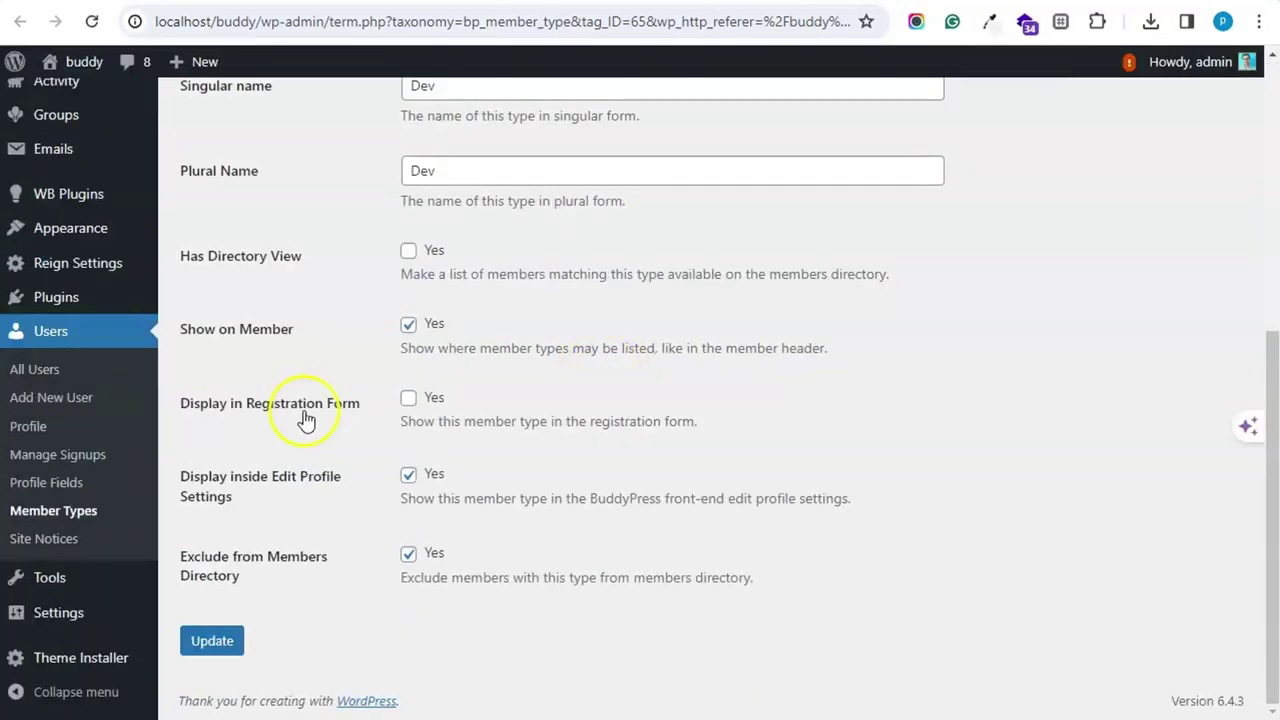
# - Turn on Display in Registration Form for the dev member type and update it
pyautogui.scroll(4, 457, 380)
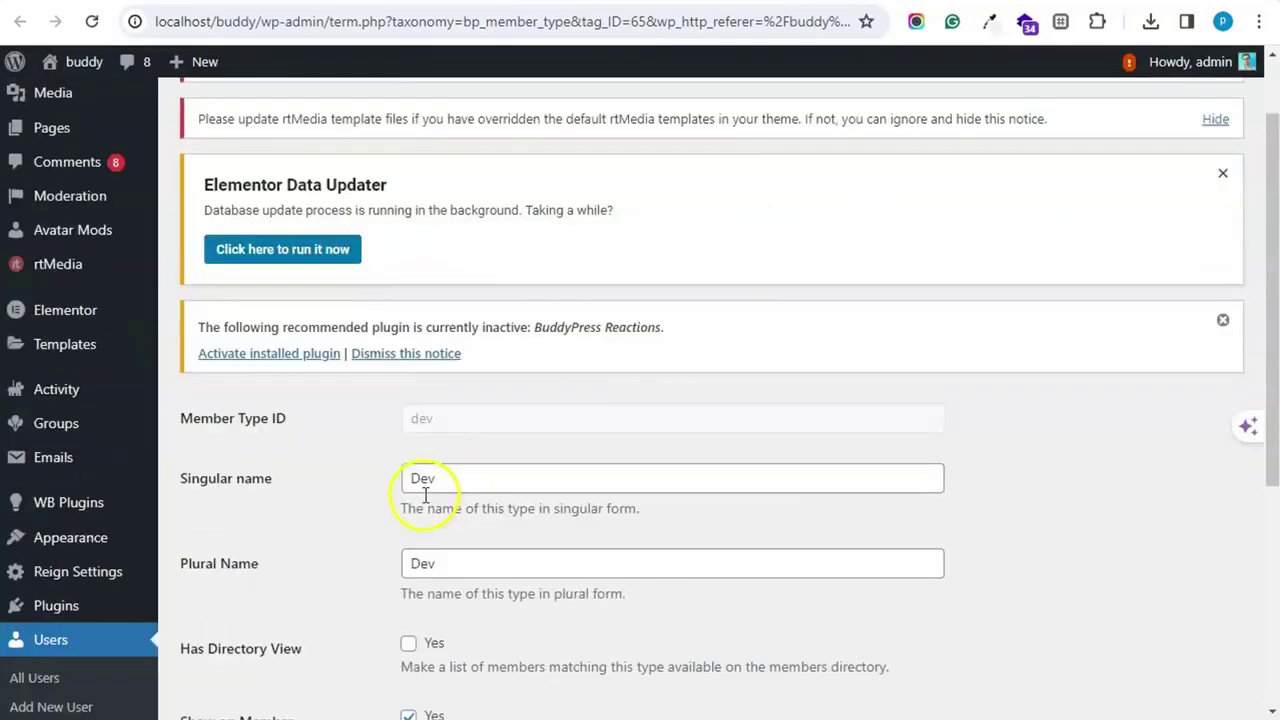
pyautogui.scroll(-4, 428, 480)
pyautogui.click(409, 399)
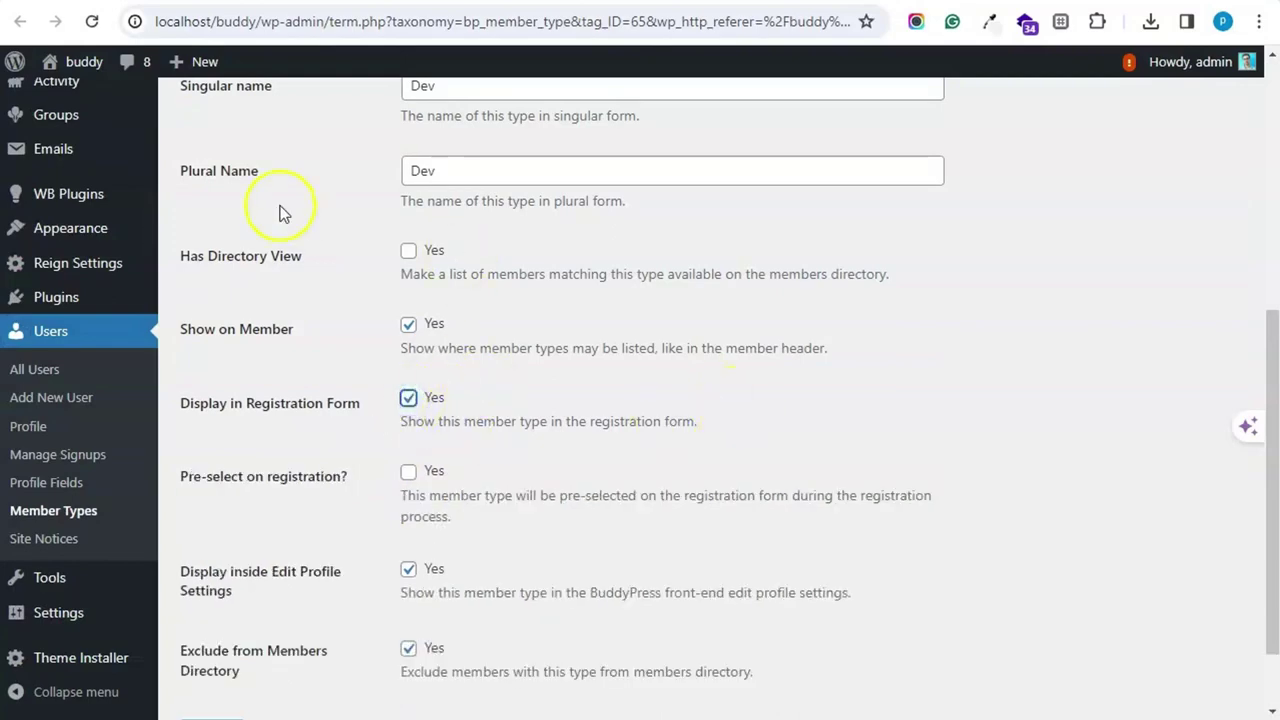
pyautogui.scroll(2, 371, 229)
pyautogui.scroll(-3, 243, 580)
pyautogui.click(224, 646)
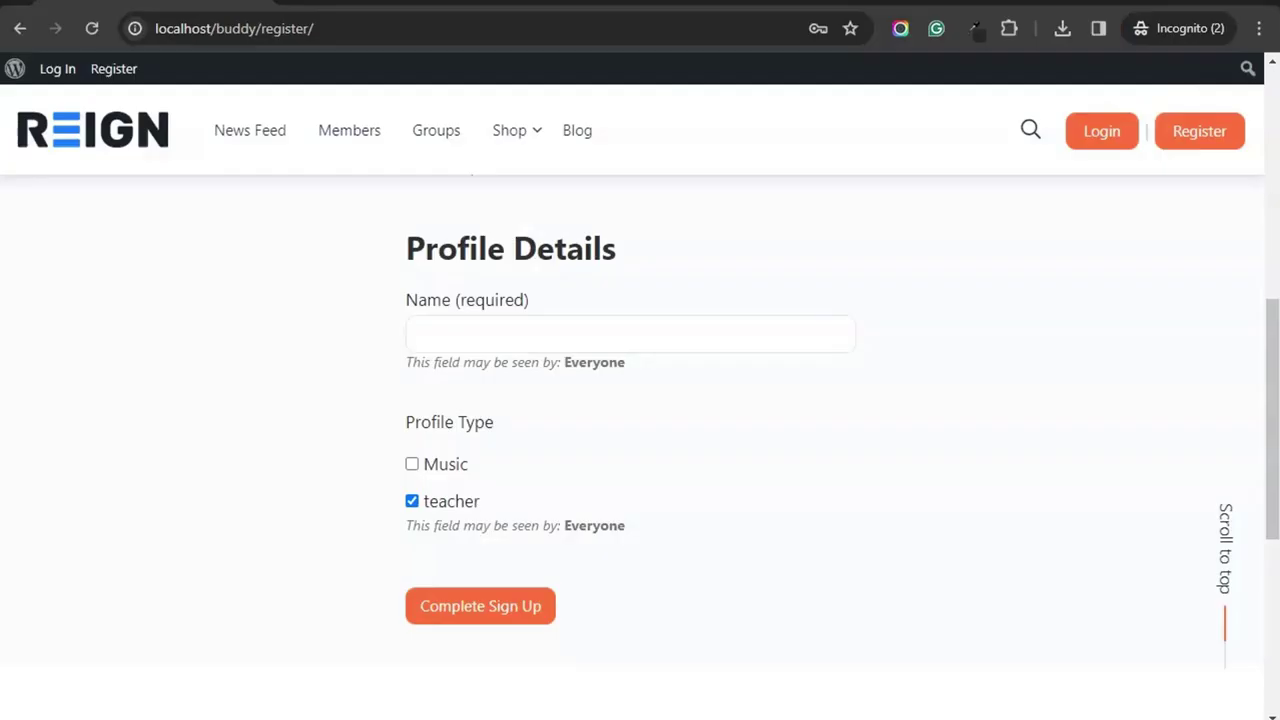
# - Reload the registration page in the incognito window and check whether Dev is offered under Profile Type
pyautogui.rightClick(212, 215)
pyautogui.click(260, 296)
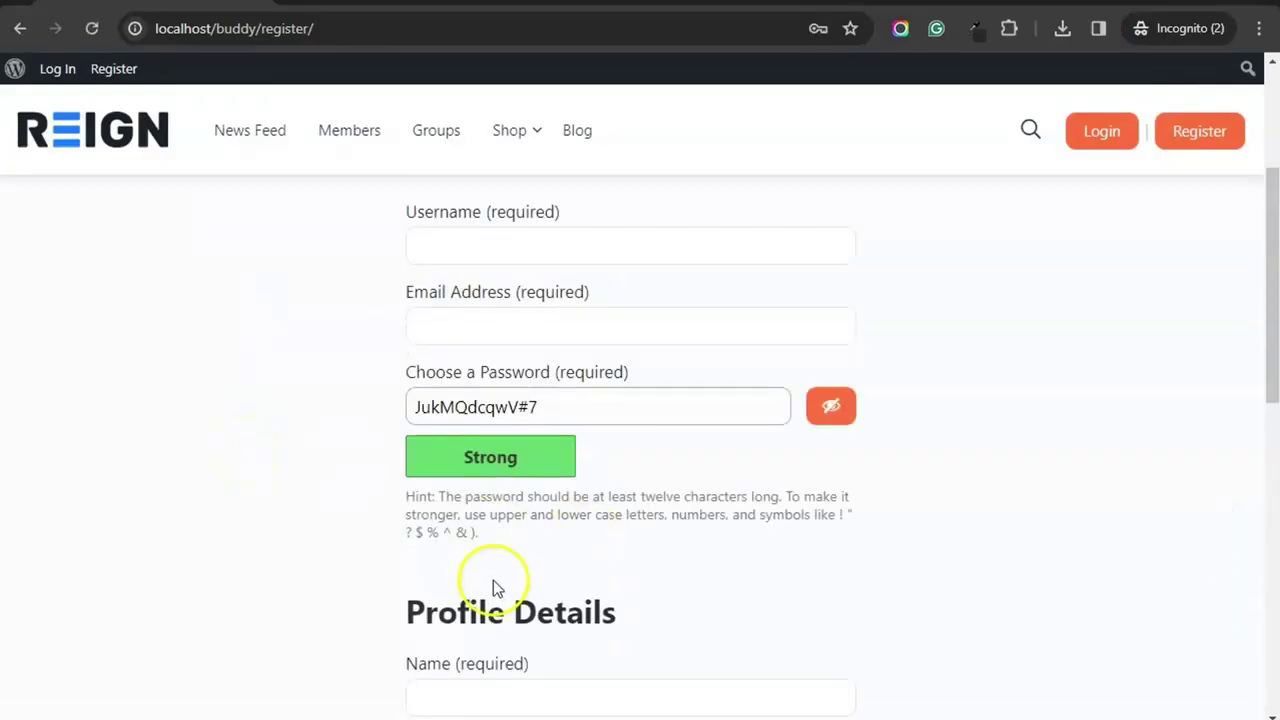
pyautogui.scroll(-5, 485, 560)
pyautogui.click(289, 390)
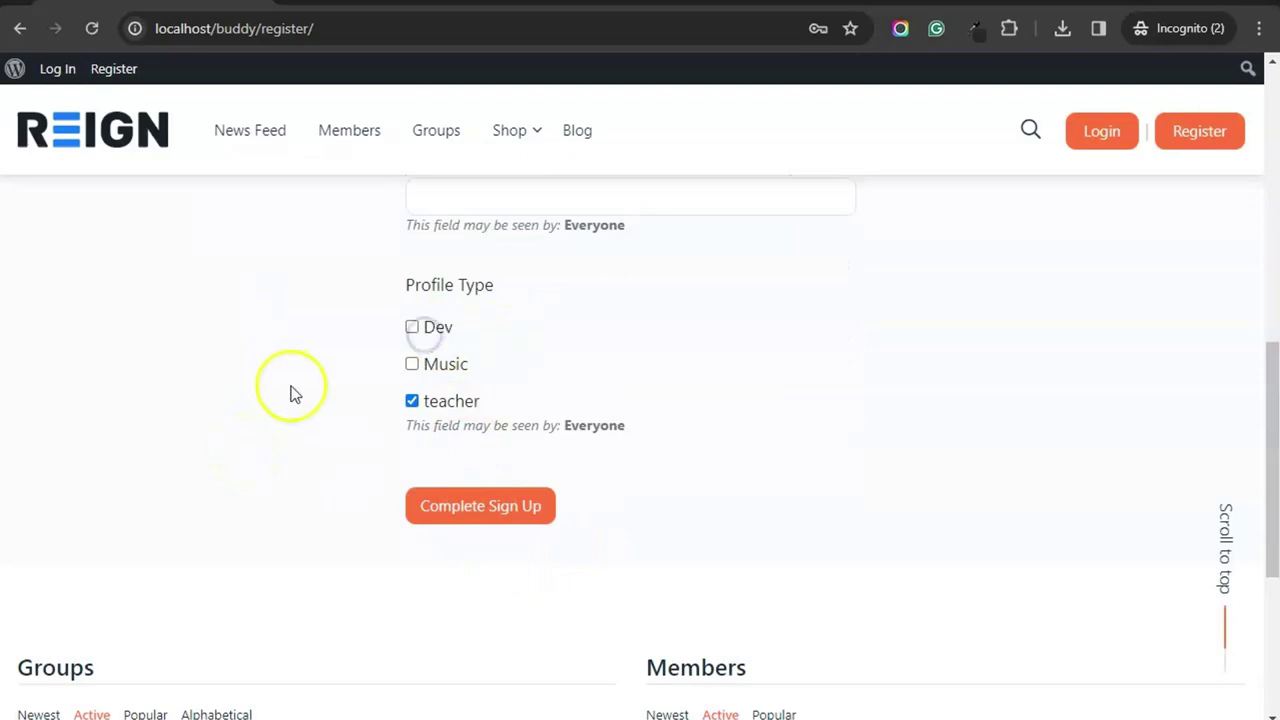
# - Look over the updated dev member type's settings and switch to the BuddyPress Member Type product page on the Wbcom Designs site
pyautogui.hotkey('alt', 'Tab')
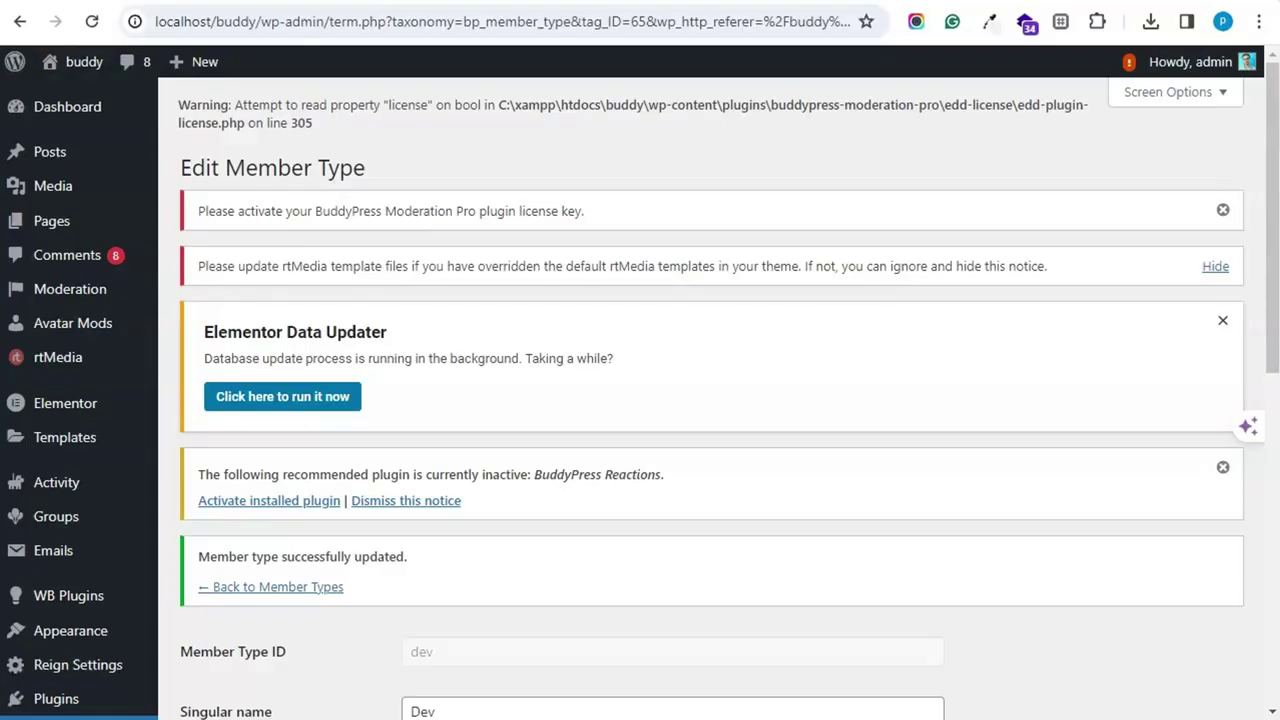
pyautogui.scroll(-5, 697, 494)
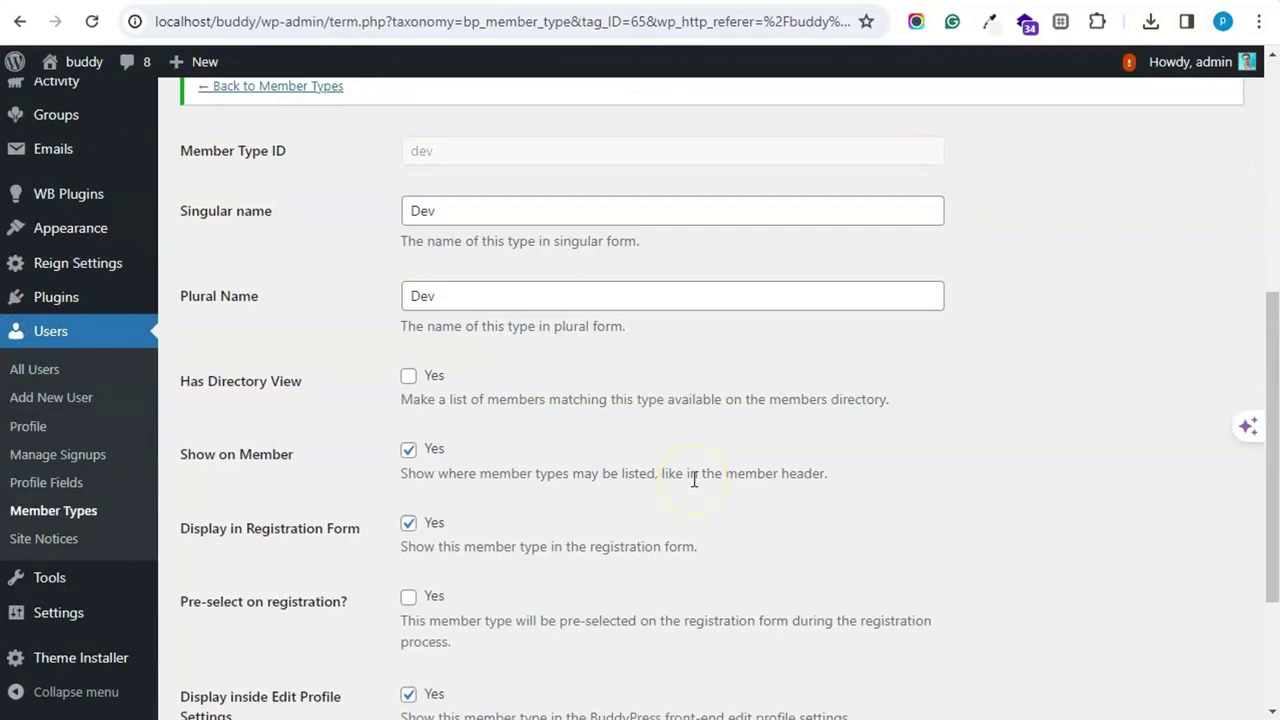
pyautogui.hotkey('alt', 'Tab')
pyautogui.moveTo(958, 128)
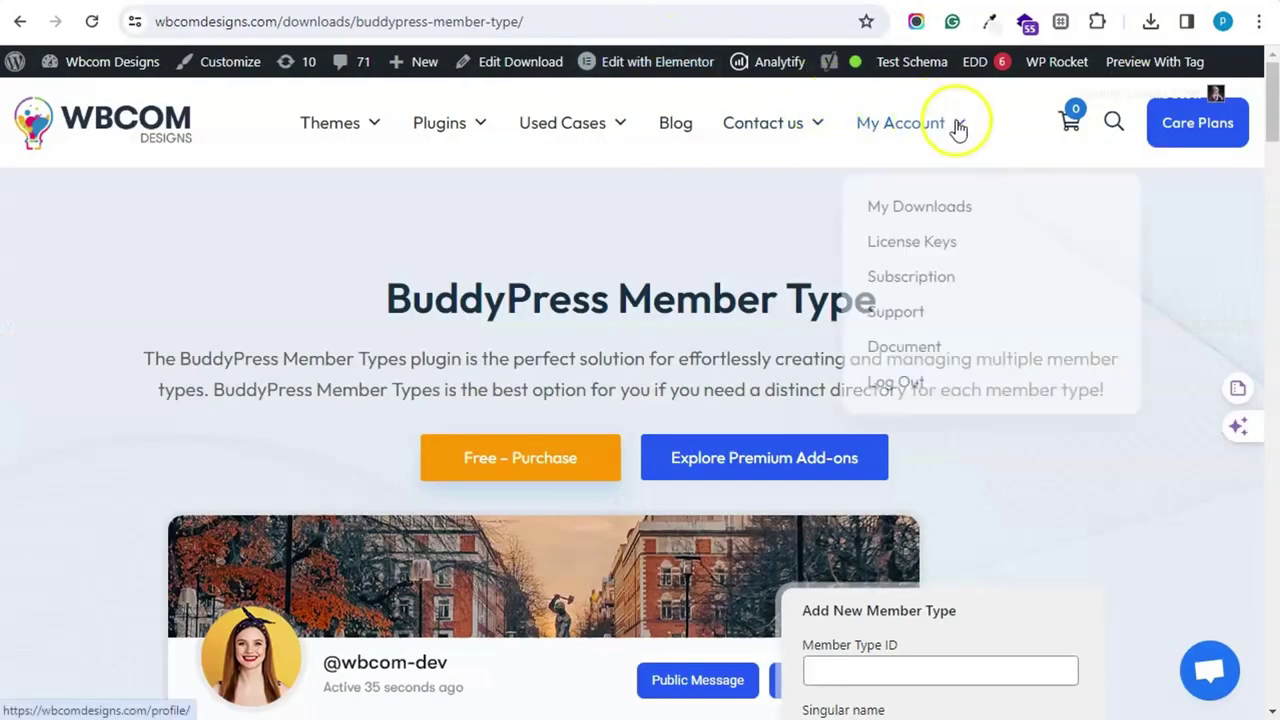